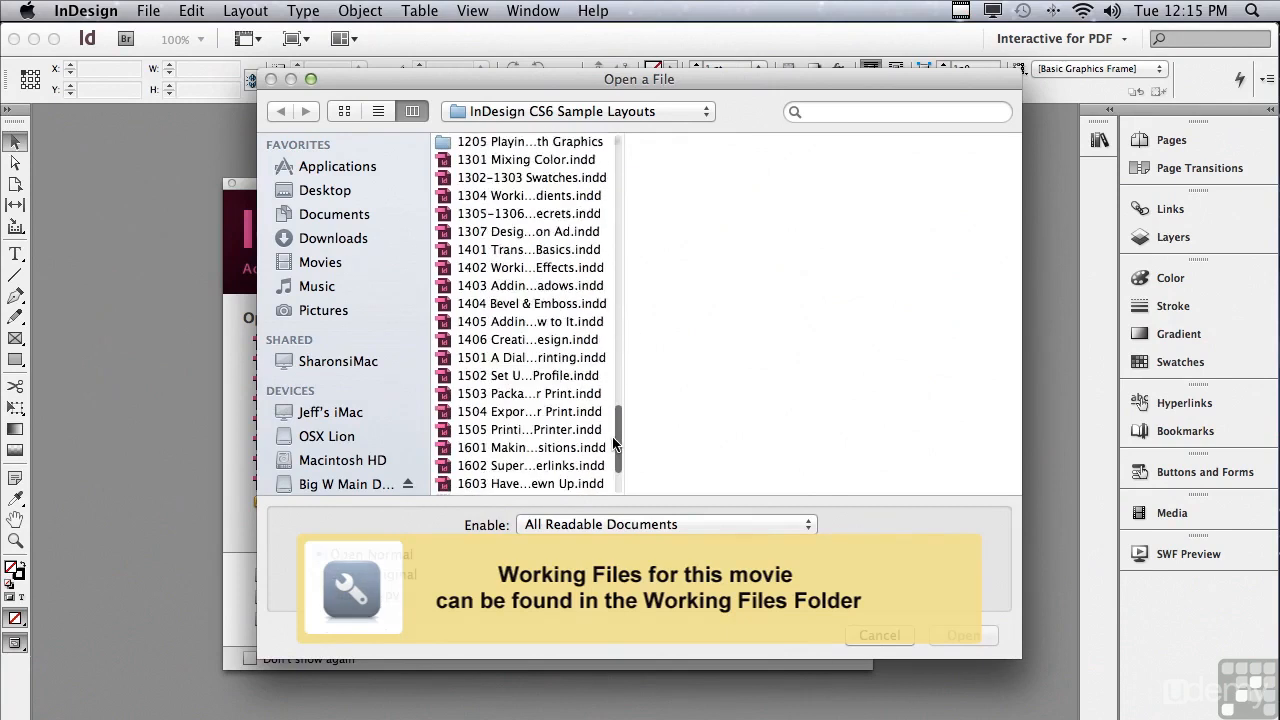
# Open 1604 Authoring PDF Forms.indd, the Training Questionnaire layout.
pyautogui.click(541, 480)
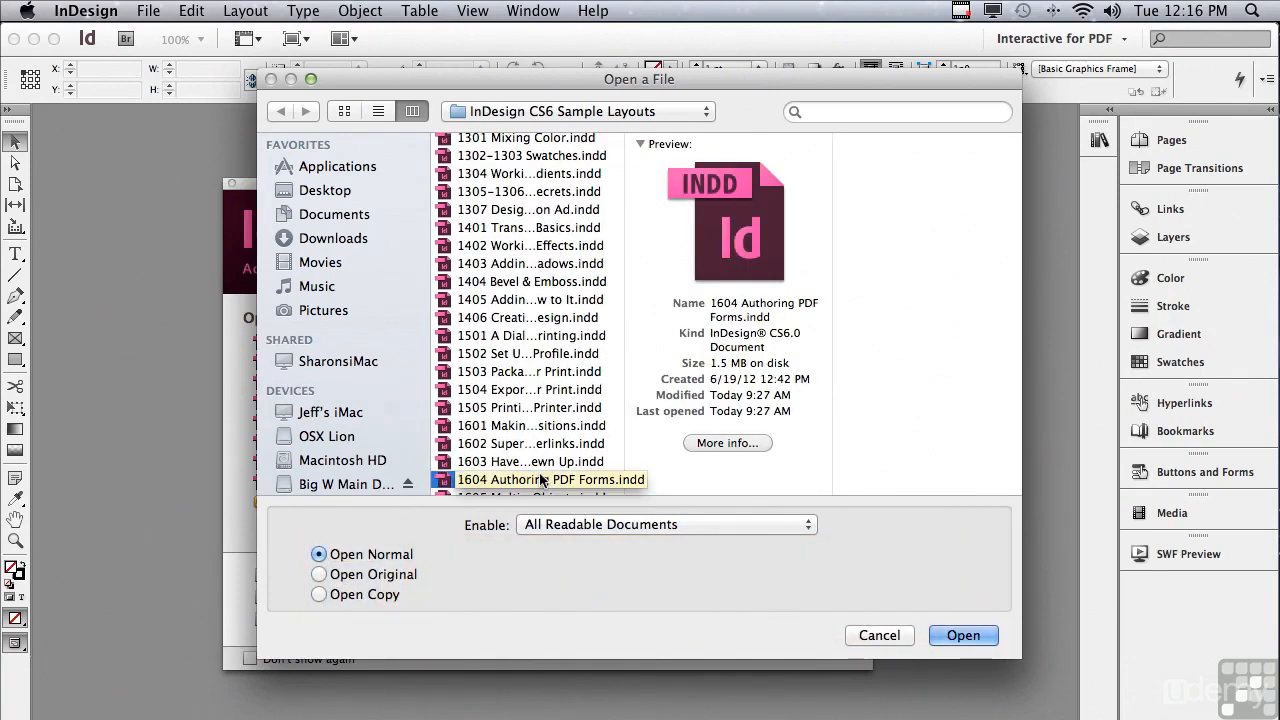
pyautogui.click(958, 636)
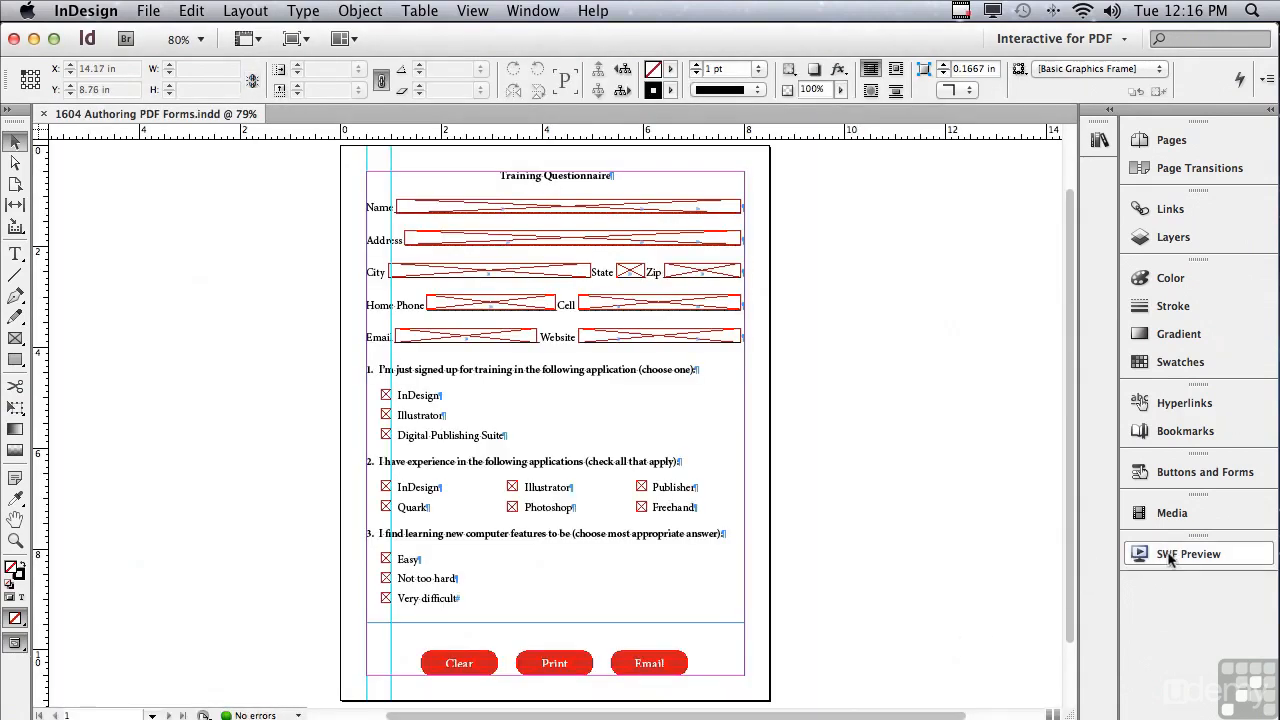
# Float the Buttons and Forms panel out of the dock, expanded, beside the layout.
pyautogui.moveTo(1170, 472); pyautogui.dragTo(891, 200)
pyautogui.click(999, 167)
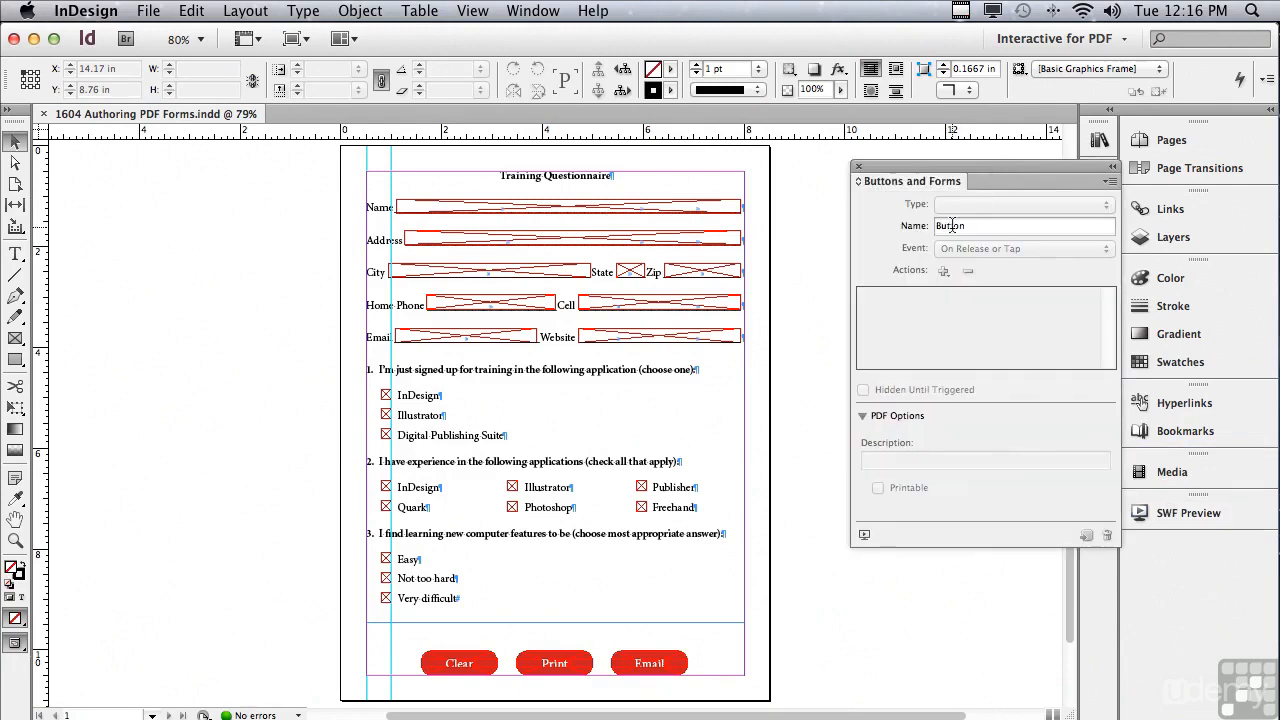
pyautogui.moveTo(899, 167); pyautogui.dragTo(932, 152)
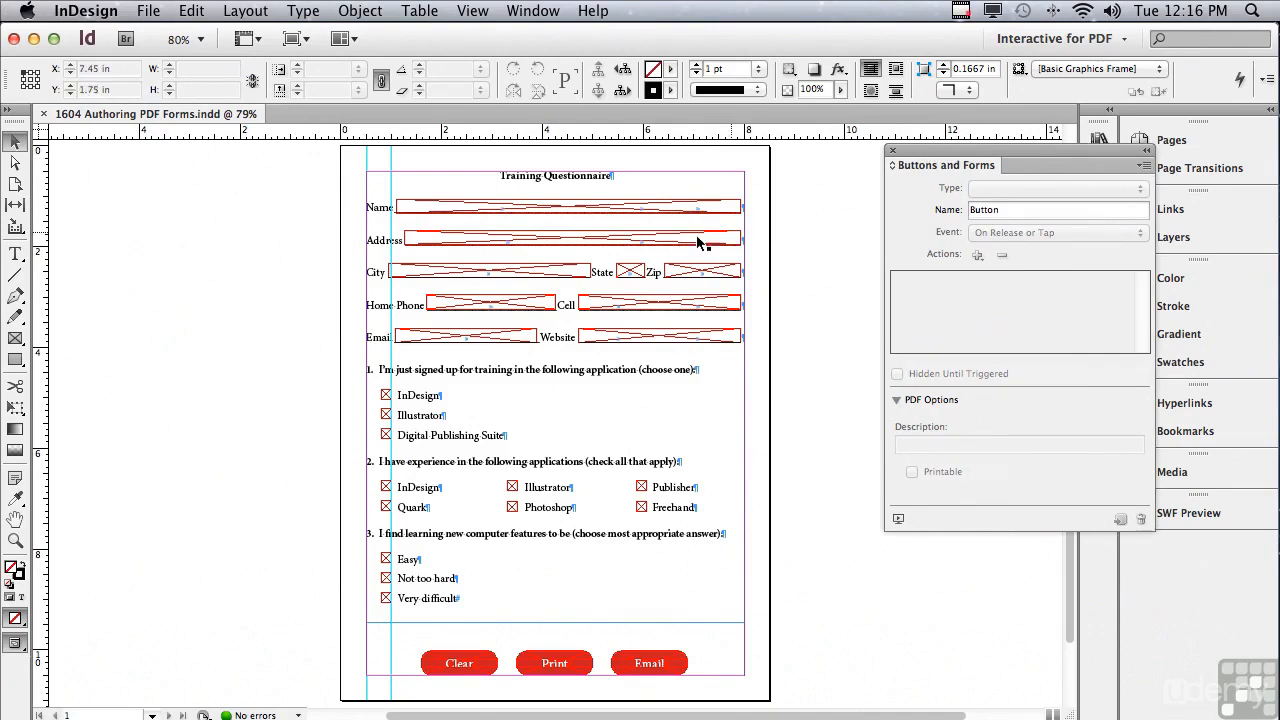
# Zoom in on the contact-details section at the top of the form.
pyautogui.click(15, 542)
pyautogui.moveTo(344, 165); pyautogui.dragTo(925, 375)
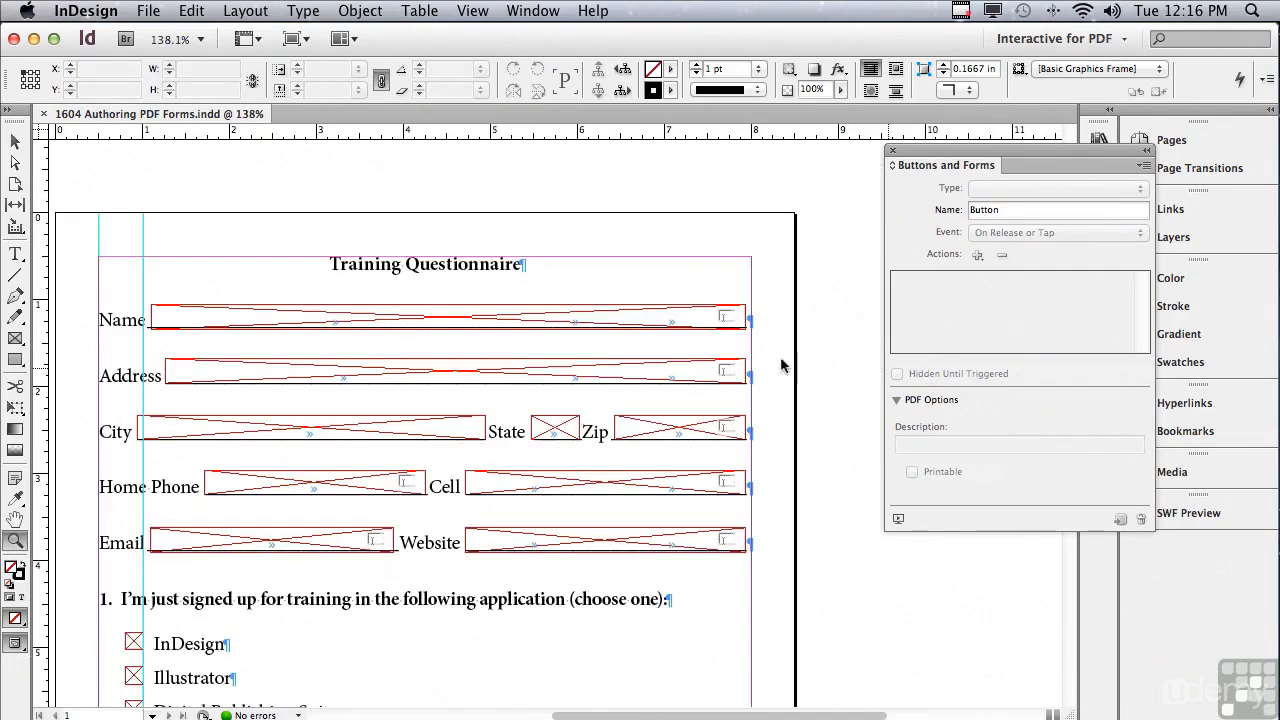
pyautogui.click(15, 143)
# Select the Name, Address and City placeholder frames in turn.
pyautogui.click(181, 316)
pyautogui.click(198, 375)
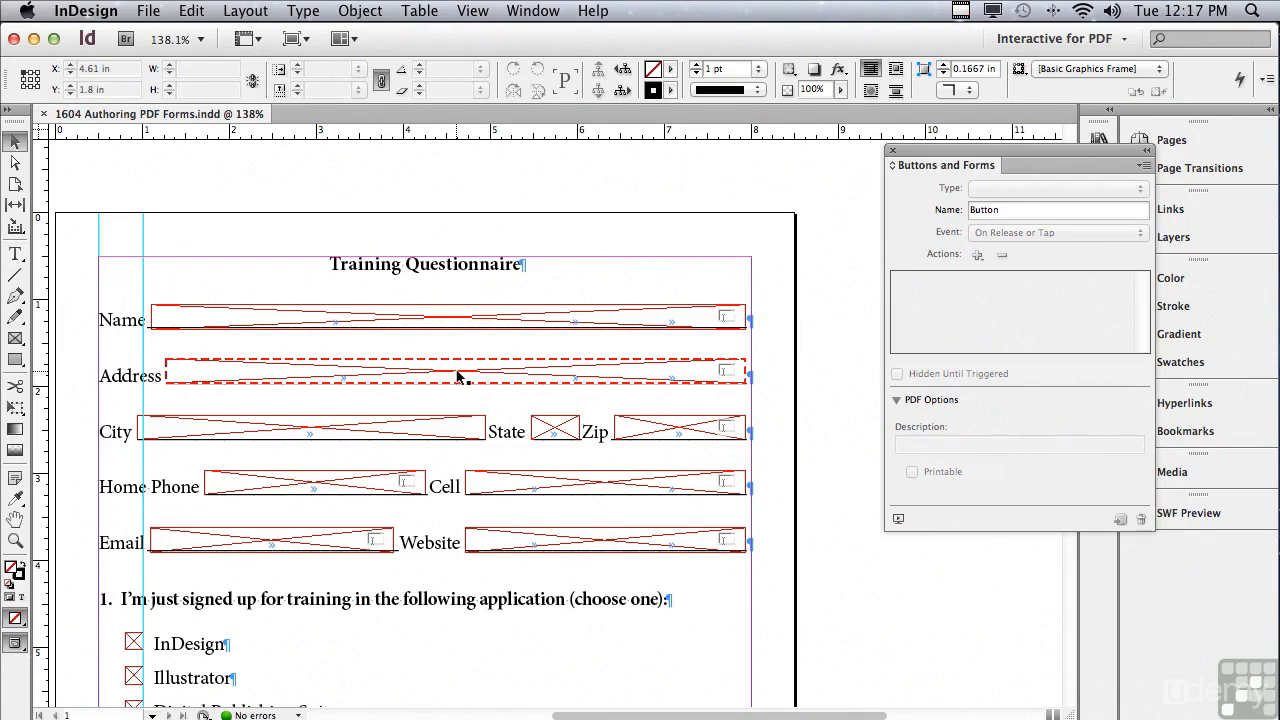
pyautogui.click(340, 431)
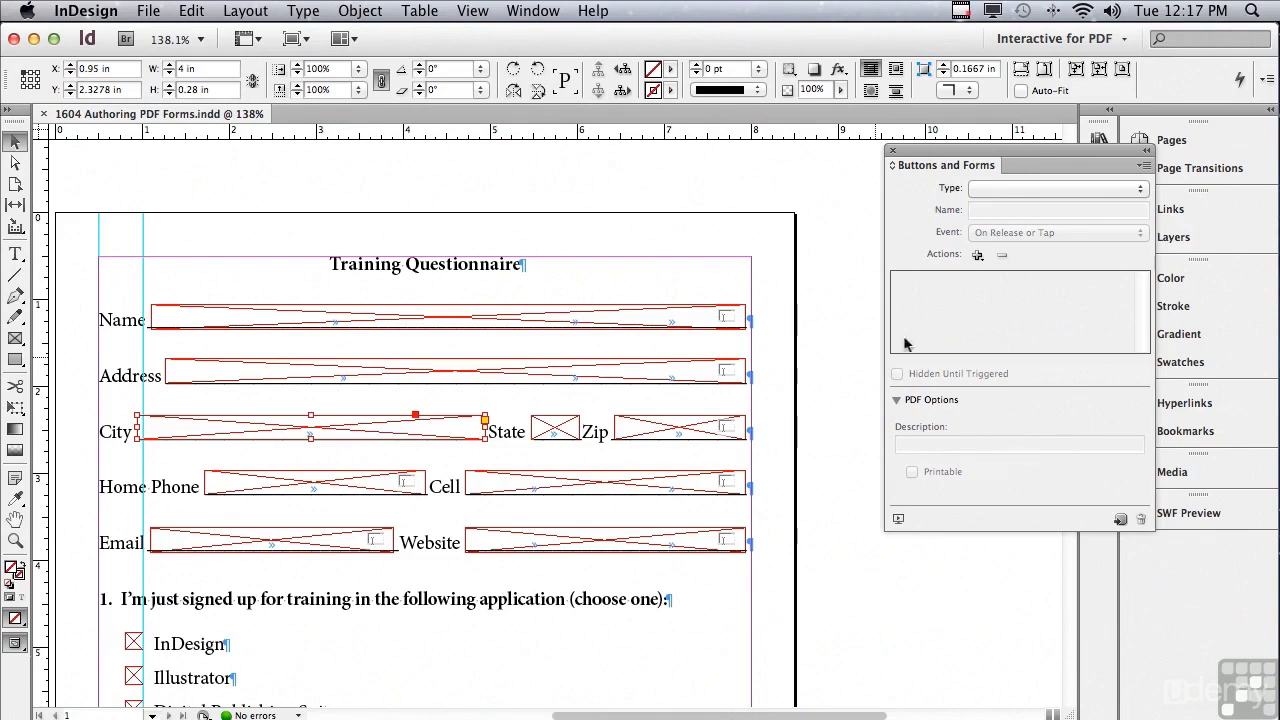
# Make the City frame a Text Field with Name 'City' and Description 'City'.
pyautogui.click(990, 192)
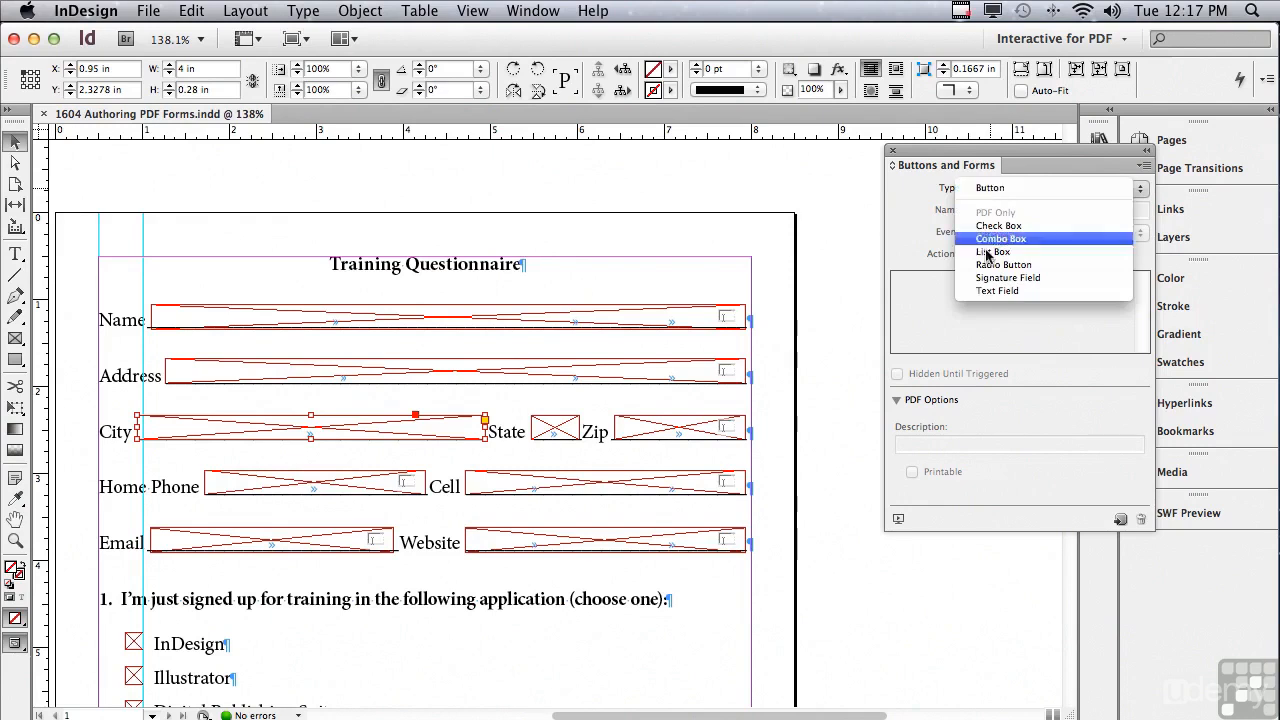
pyautogui.click(985, 290)
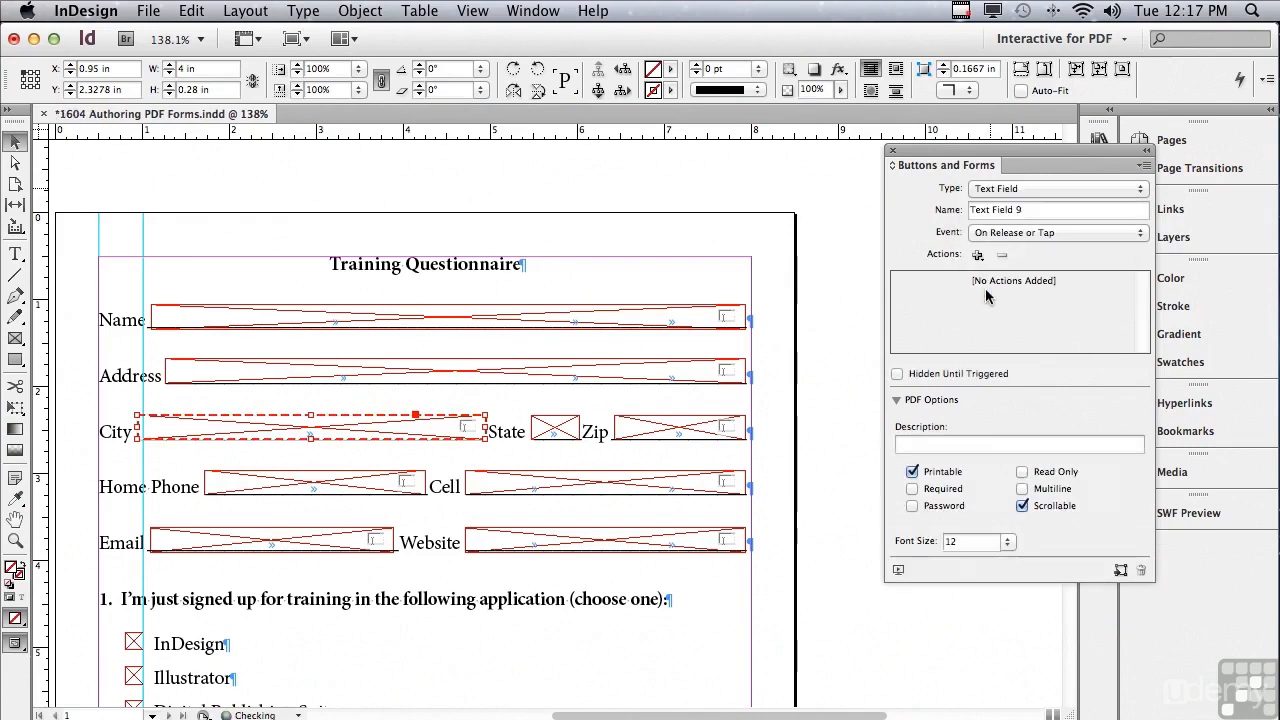
pyautogui.moveTo(1041, 209); pyautogui.dragTo(922, 207)
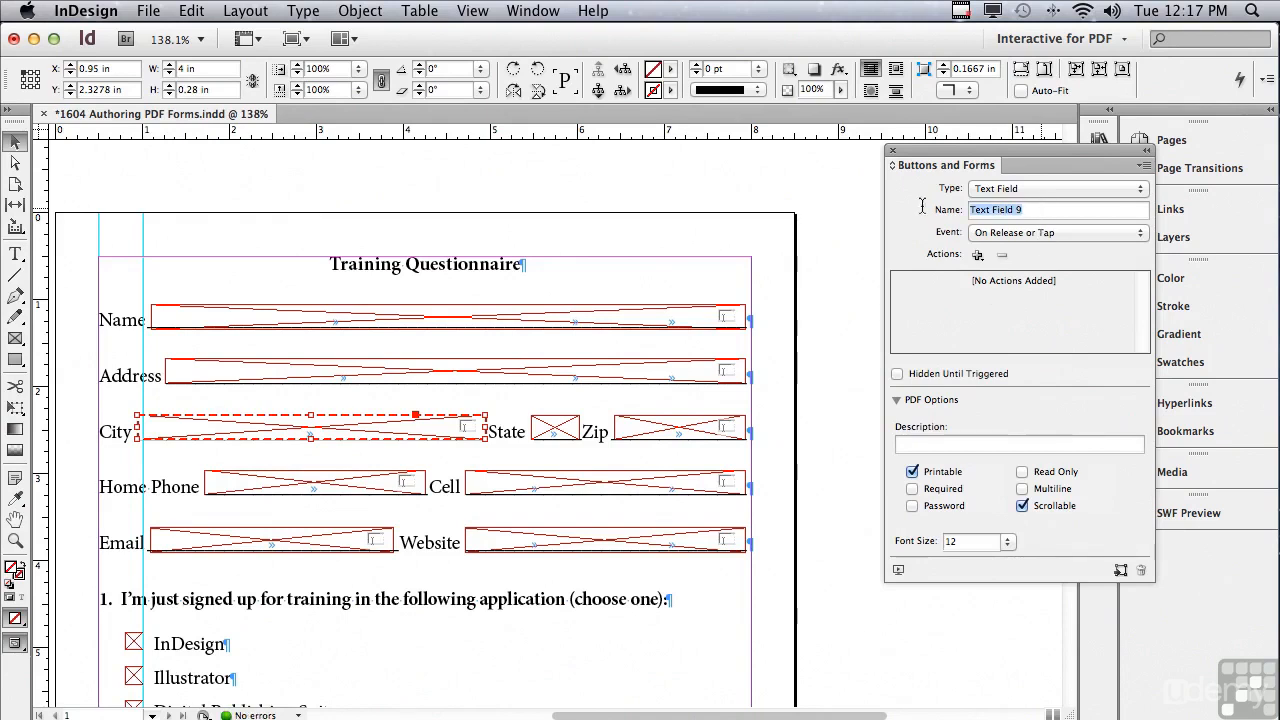
pyautogui.write('City')
pyautogui.click(910, 443)
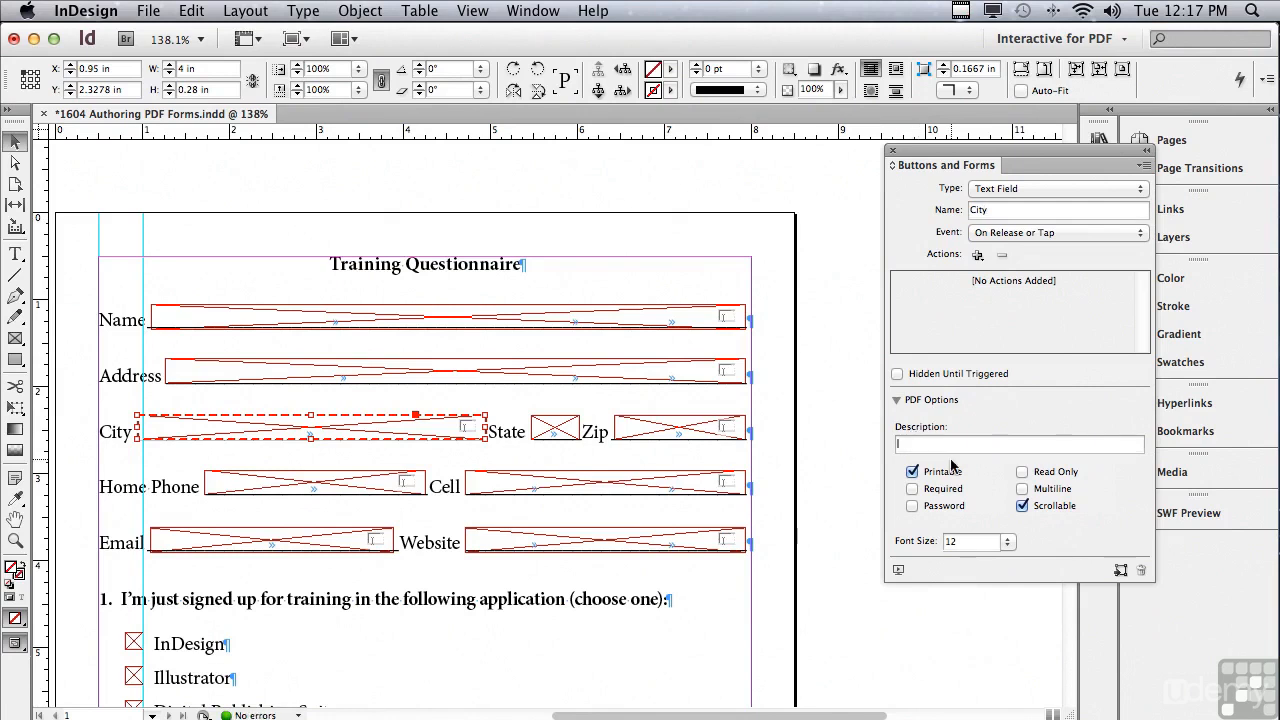
pyautogui.write('City')
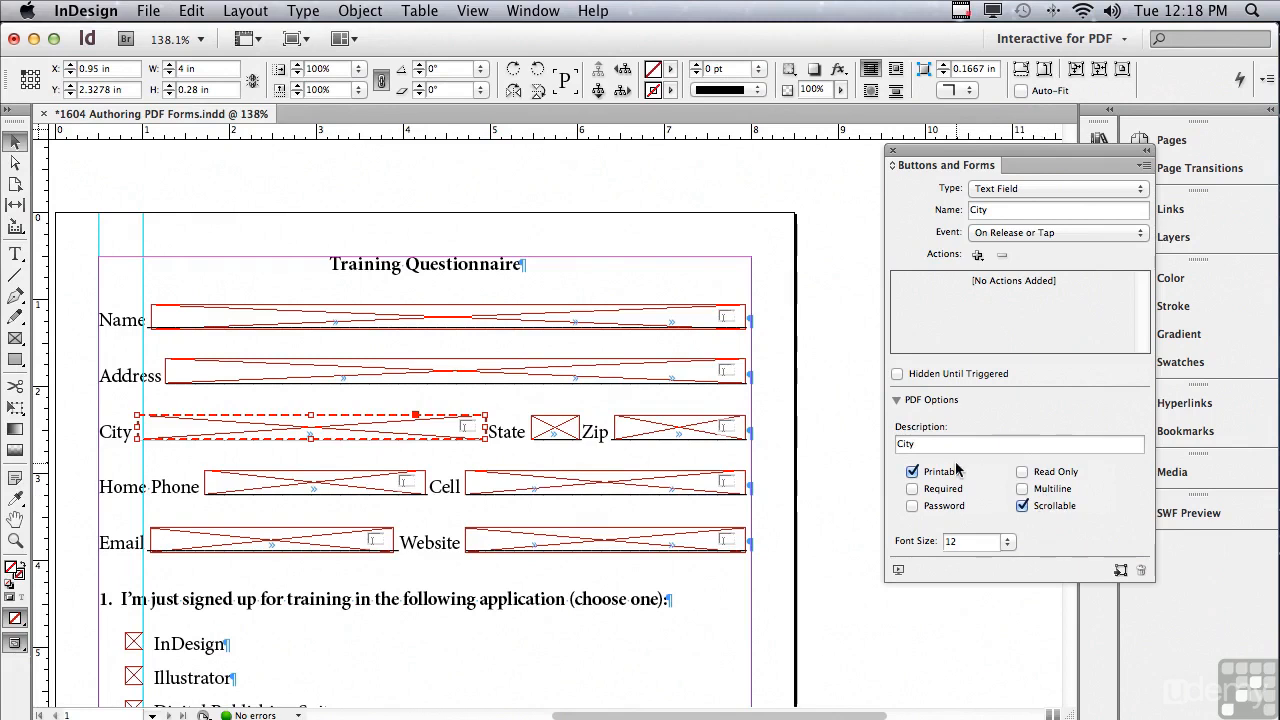
# Make the State frame a List Box with Name 'State' and Description 'State'.
pyautogui.click(558, 425)
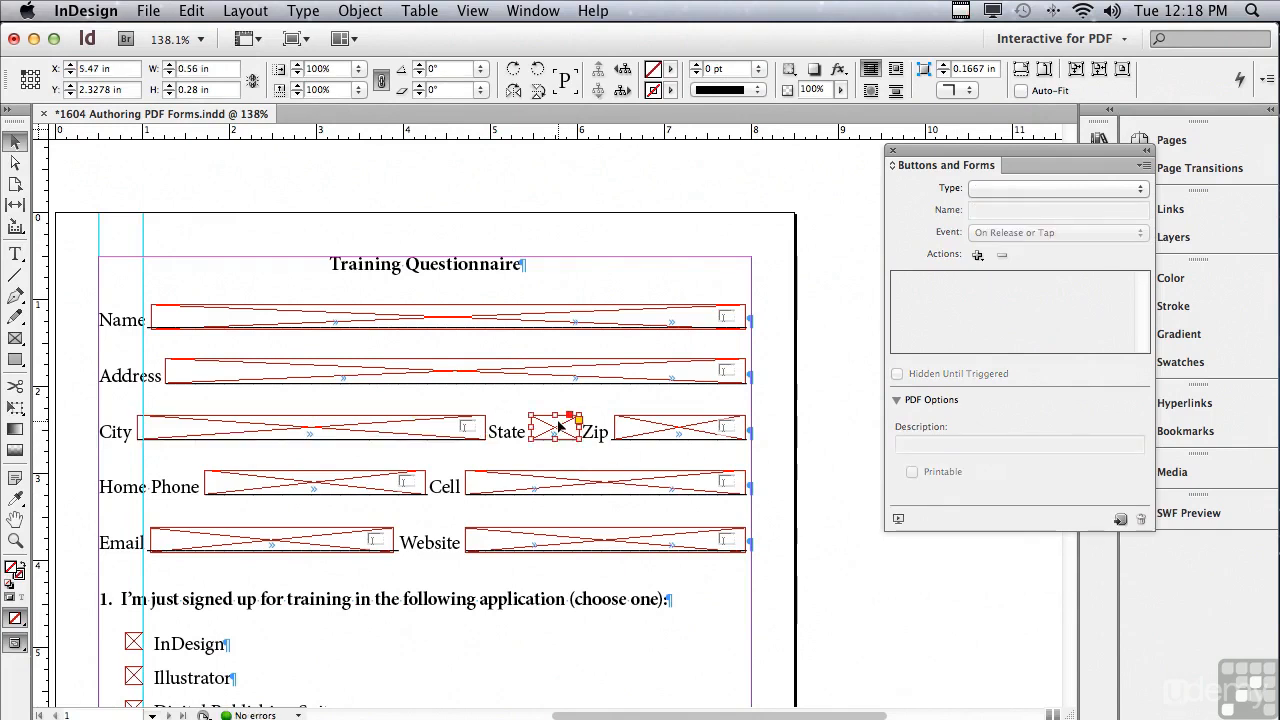
pyautogui.click(995, 190)
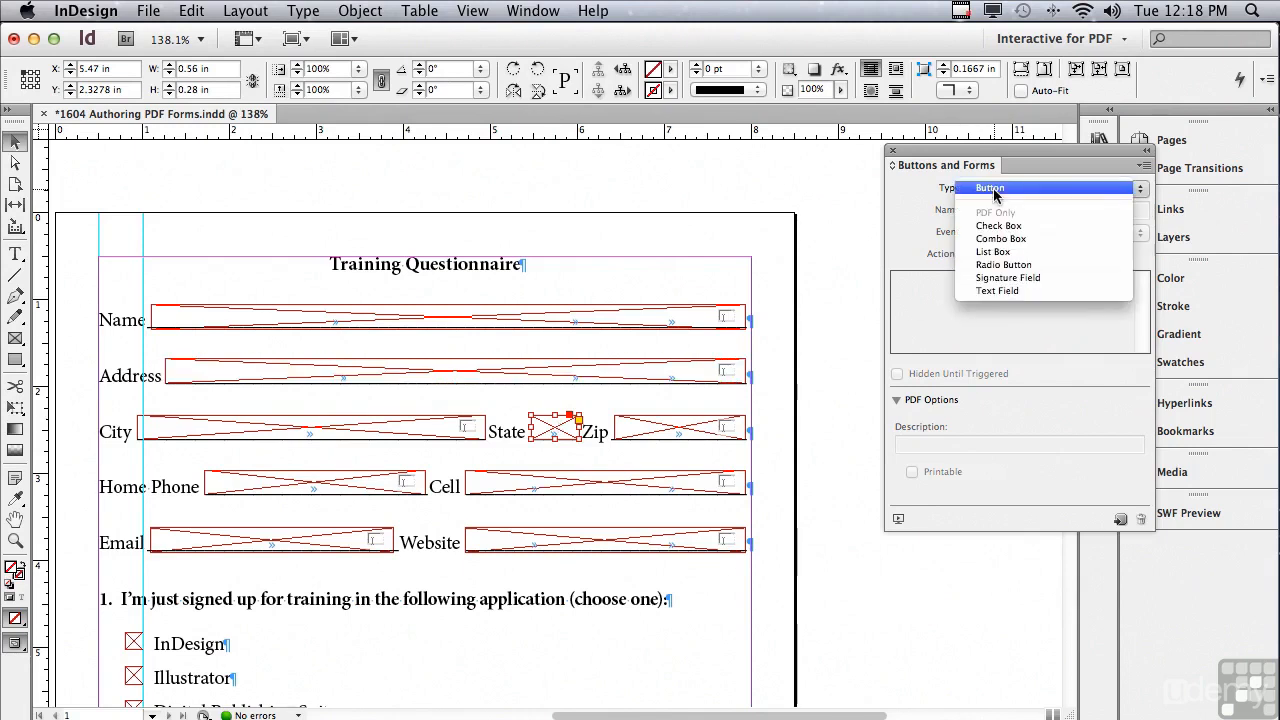
pyautogui.click(990, 253)
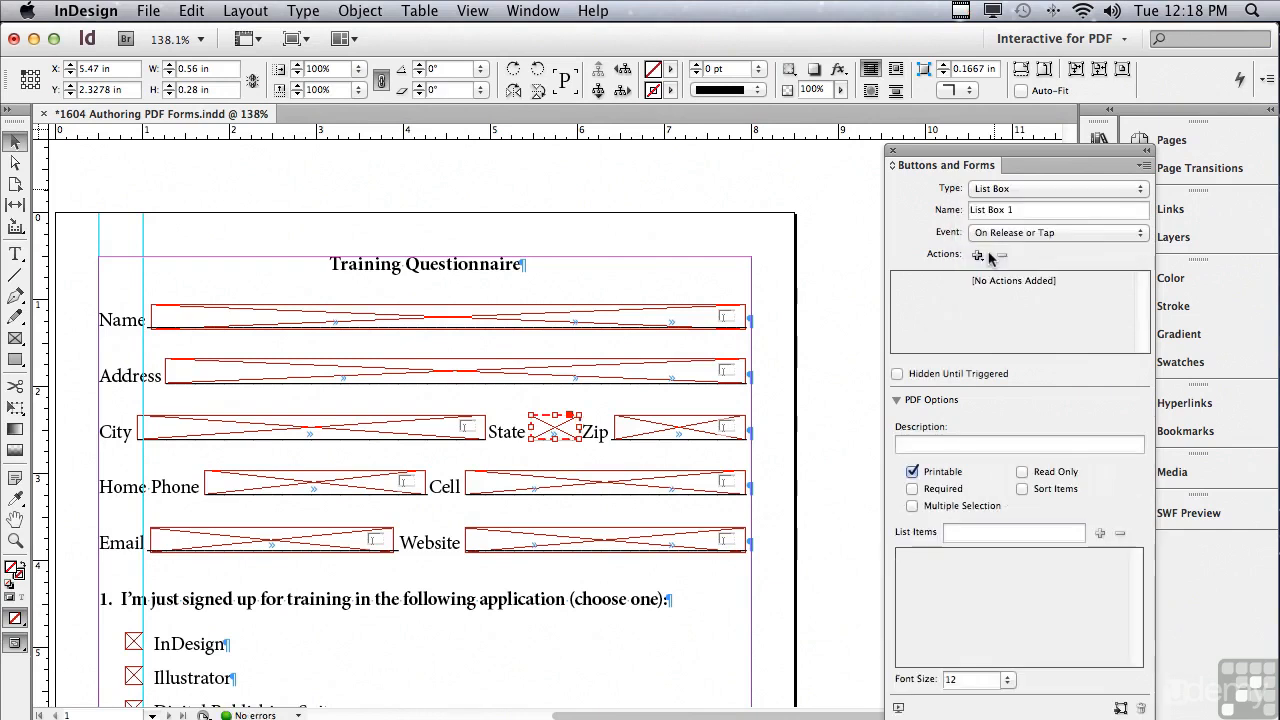
pyautogui.tripleClick(1020, 209)
pyautogui.write('State')
pyautogui.click(950, 443)
pyautogui.write('Stat')
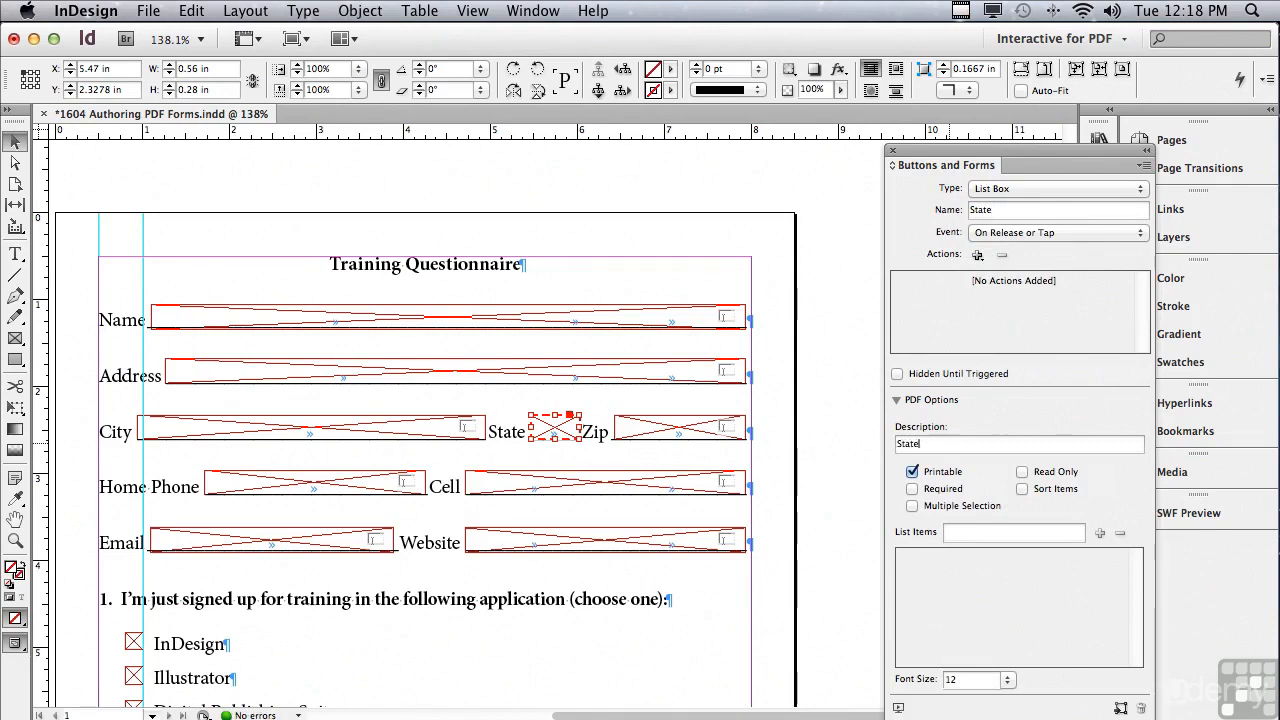
pyautogui.click(968, 535)
# Add NY, NJ, CT and PA as State list items.
pyautogui.write('NY')
pyautogui.click(1101, 535)
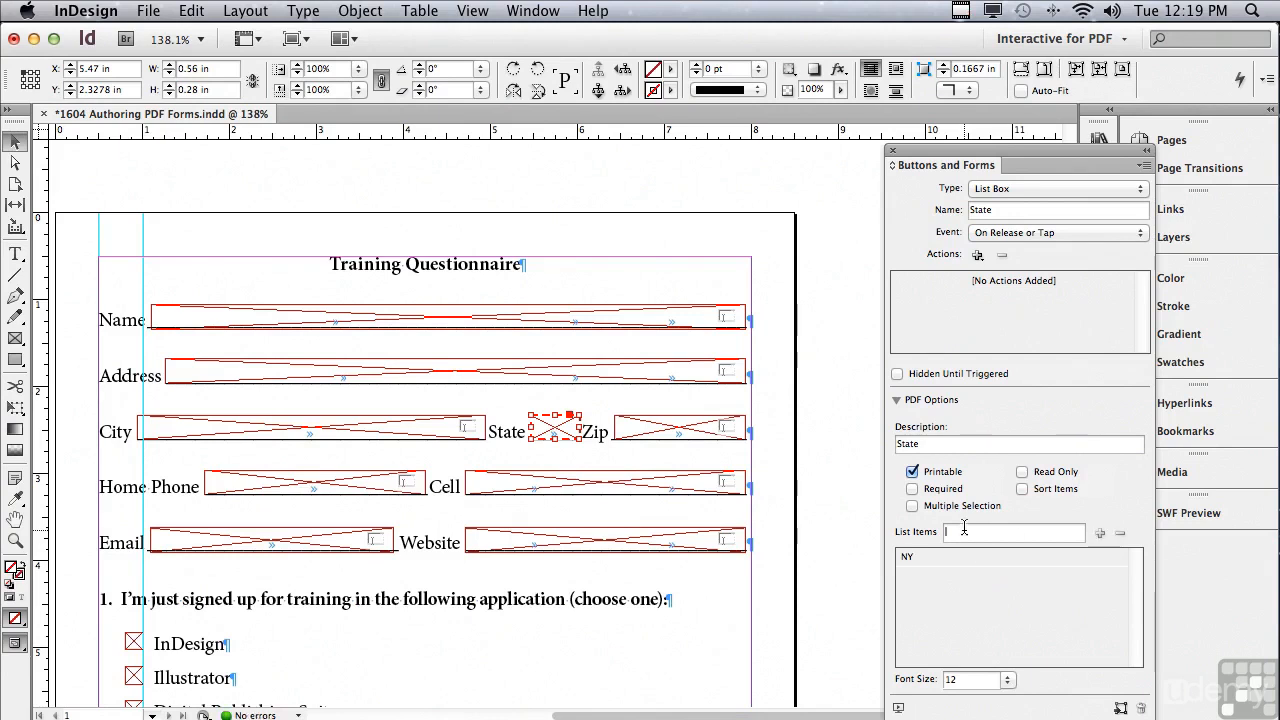
pyautogui.write('NJ')
pyautogui.click(1099, 533)
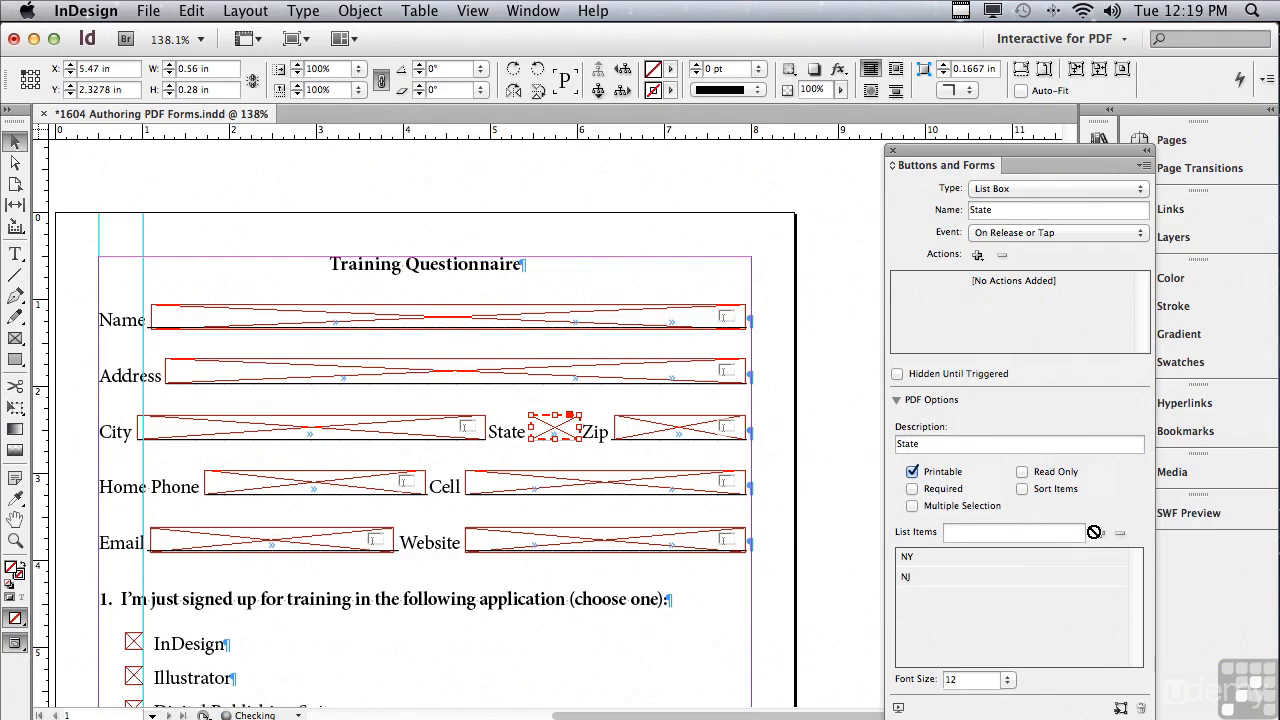
pyautogui.write('CT')
pyautogui.click(1099, 533)
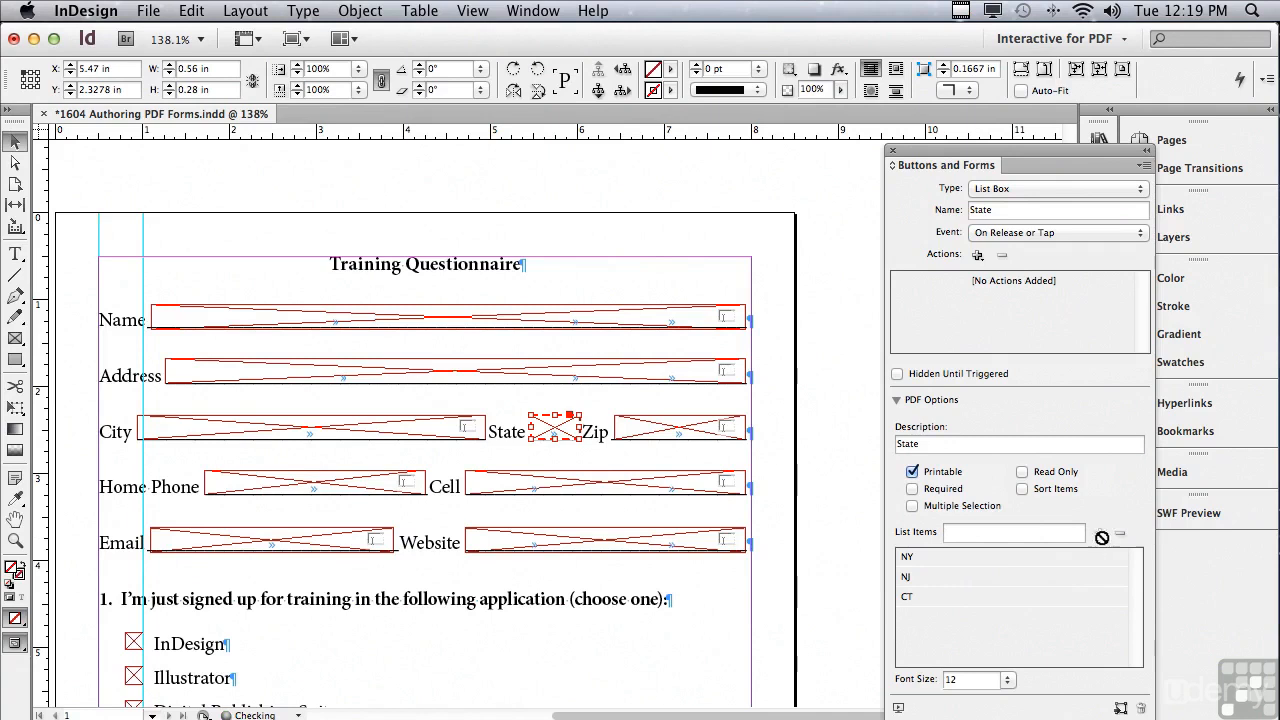
pyautogui.click(983, 534)
pyautogui.write('PA')
pyautogui.click(1098, 535)
# Add 'Choose' as a list item and turn on Sort Items.
pyautogui.click(968, 618)
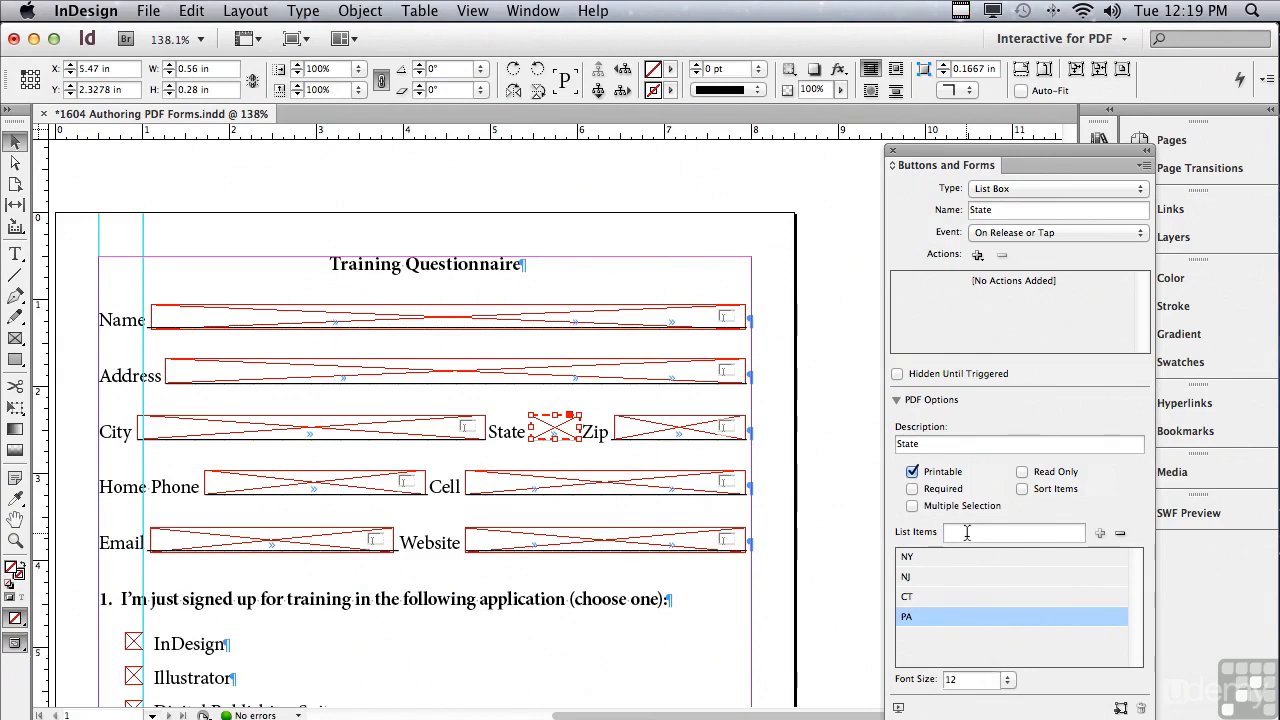
pyautogui.write('Choose')
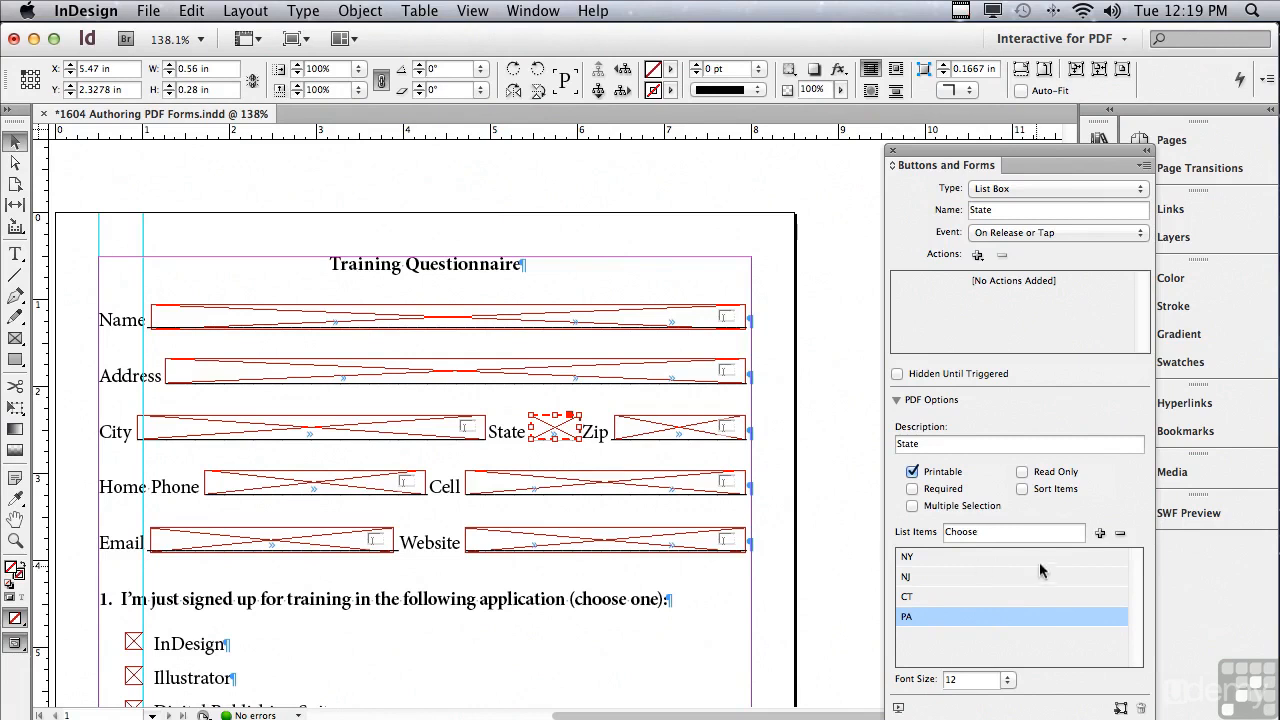
pyautogui.click(1100, 533)
pyautogui.click(975, 634)
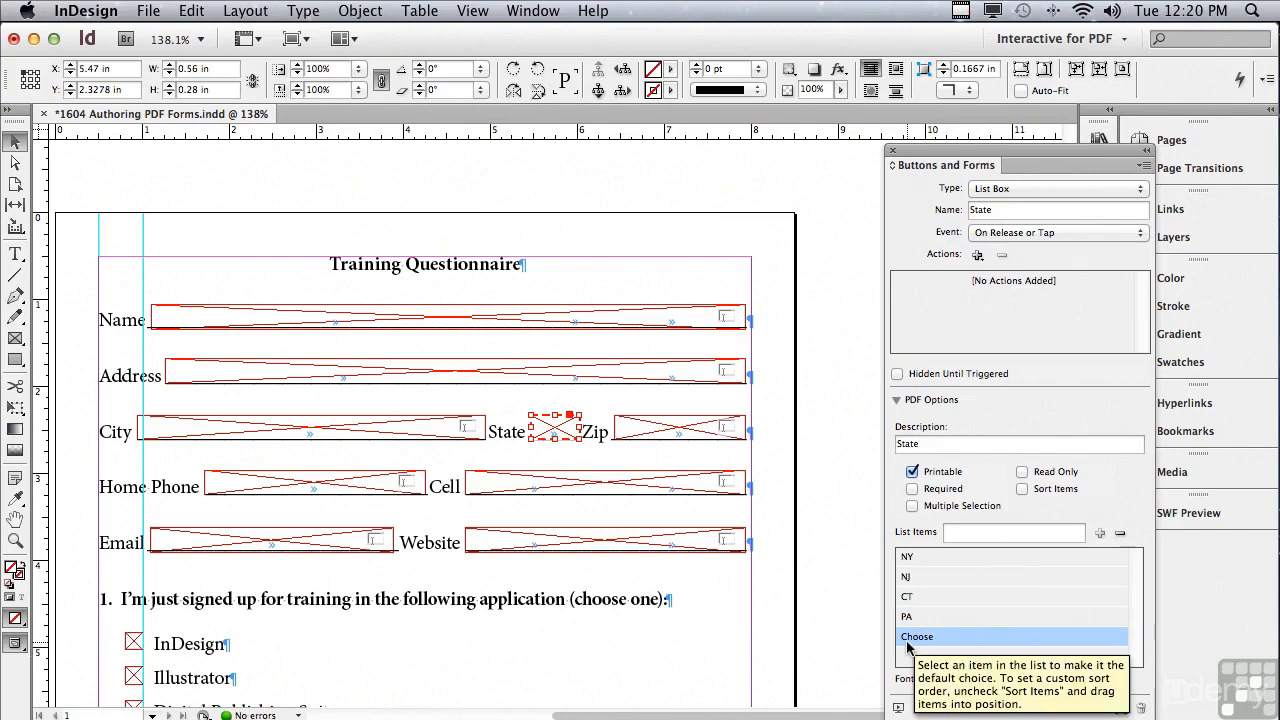
pyautogui.click(1022, 490)
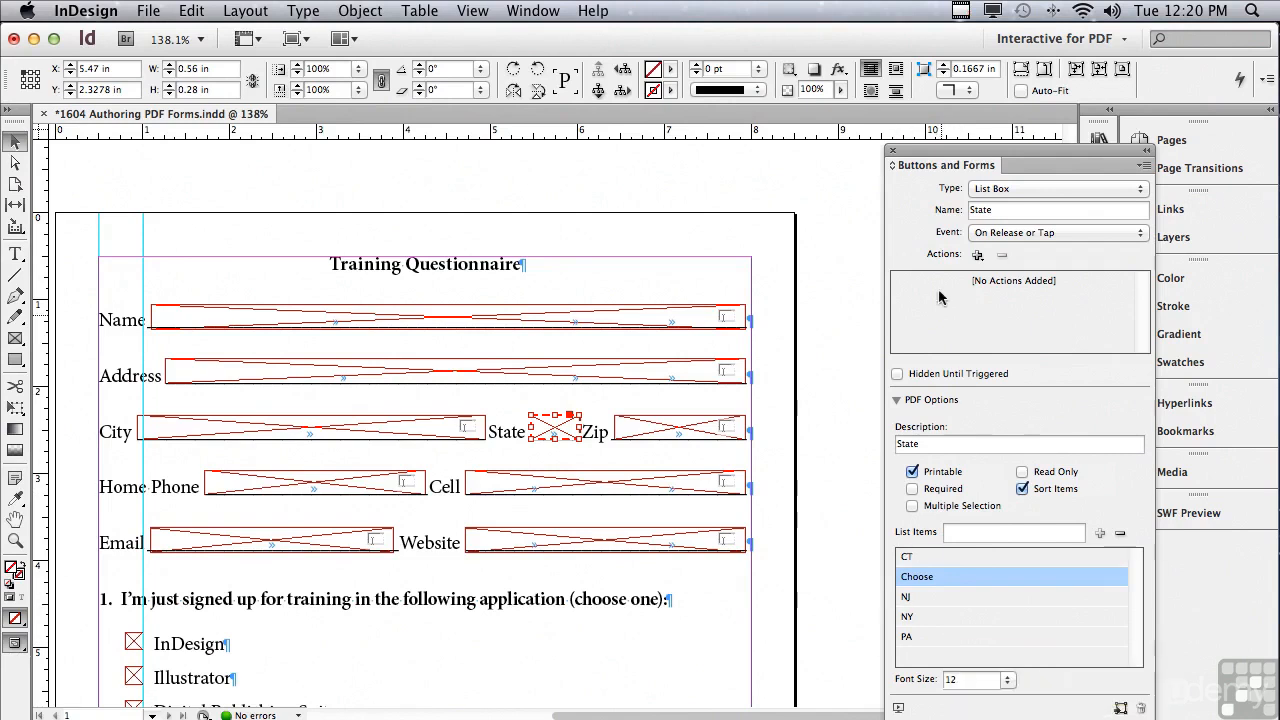
pyautogui.moveTo(963, 158); pyautogui.dragTo(871, 168)
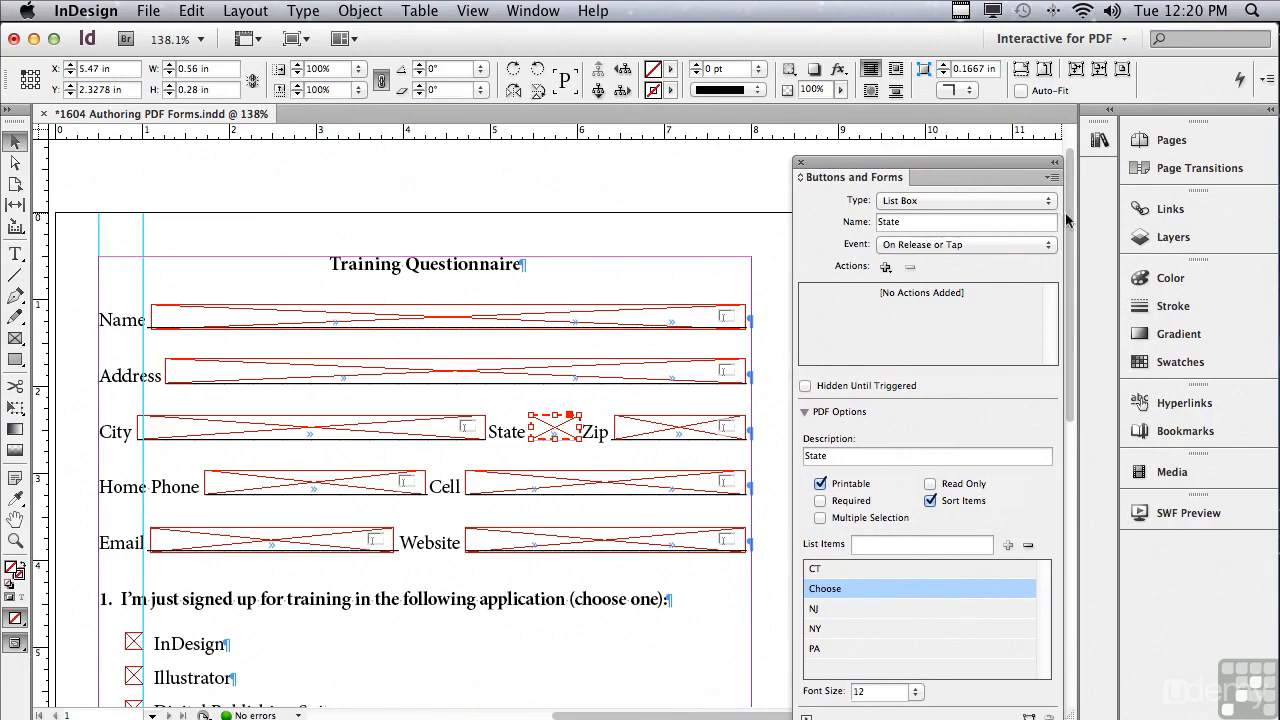
pyautogui.moveTo(1071, 213); pyautogui.dragTo(1048, 377)
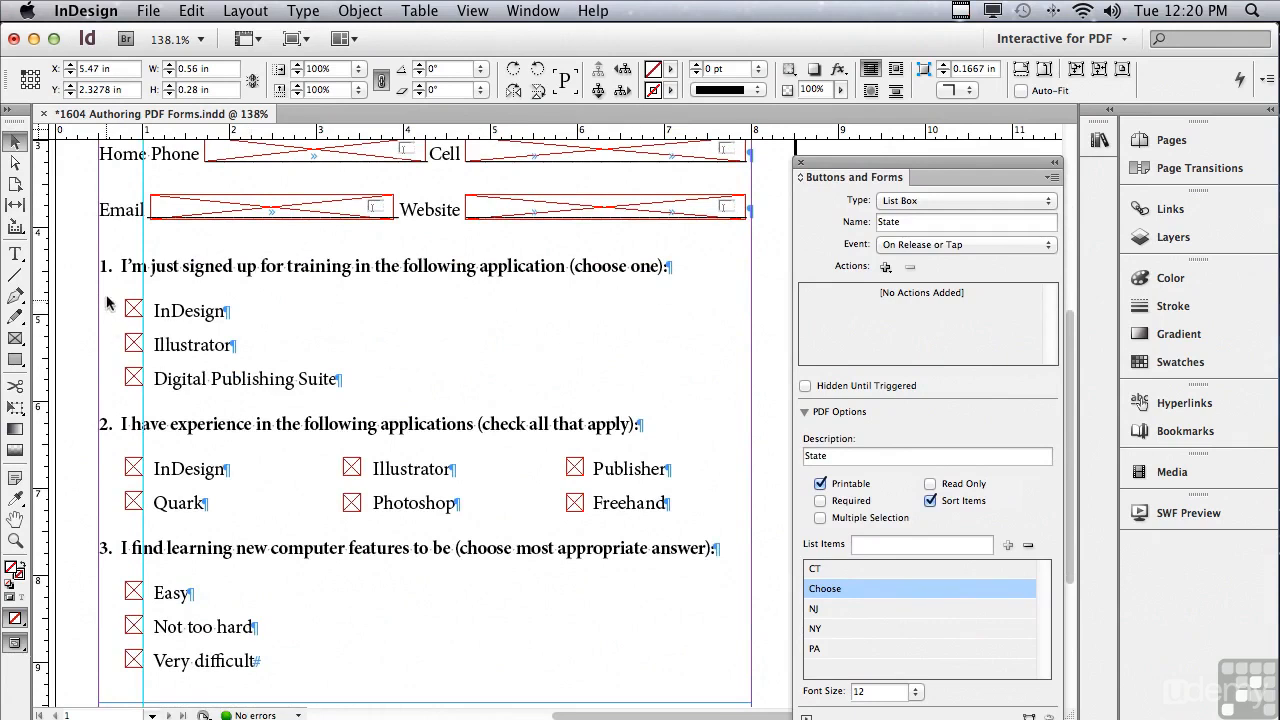
# Convert the InDesign, Illustrator and Digital Publishing Suite boxes of question 1 into radio buttons.
pyautogui.moveTo(106, 280); pyautogui.dragTo(138, 412)
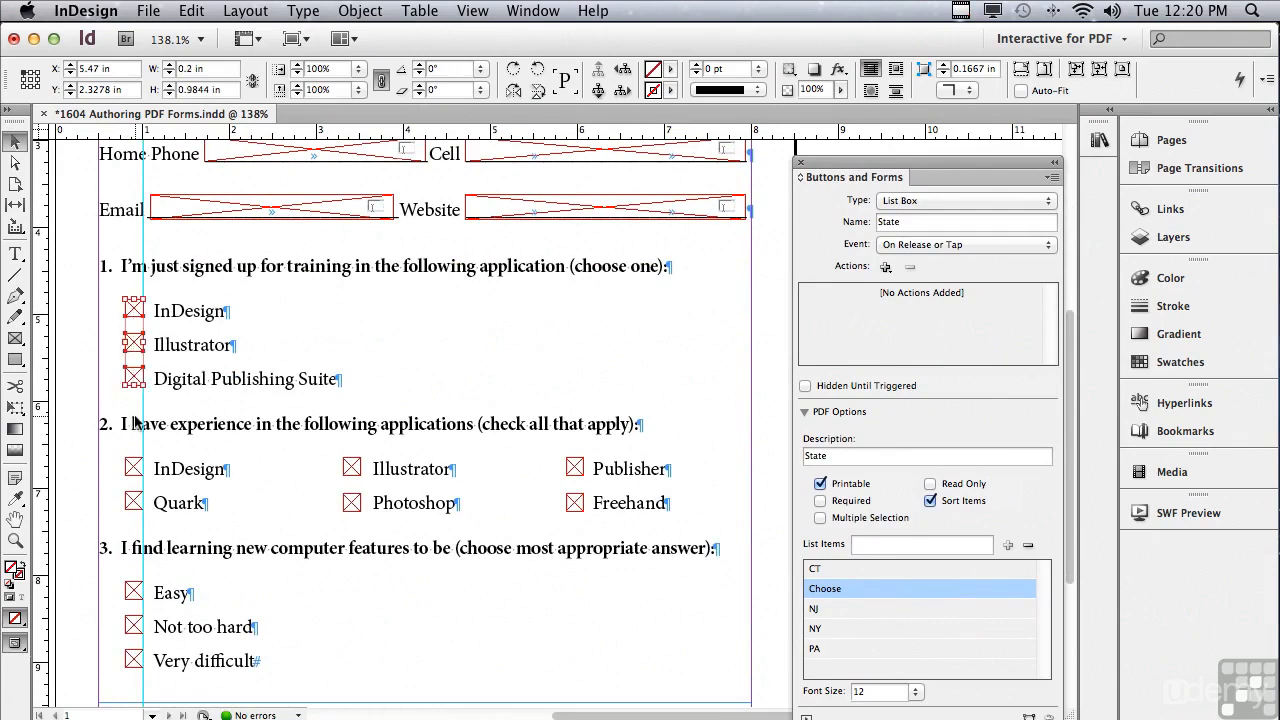
pyautogui.click(890, 203)
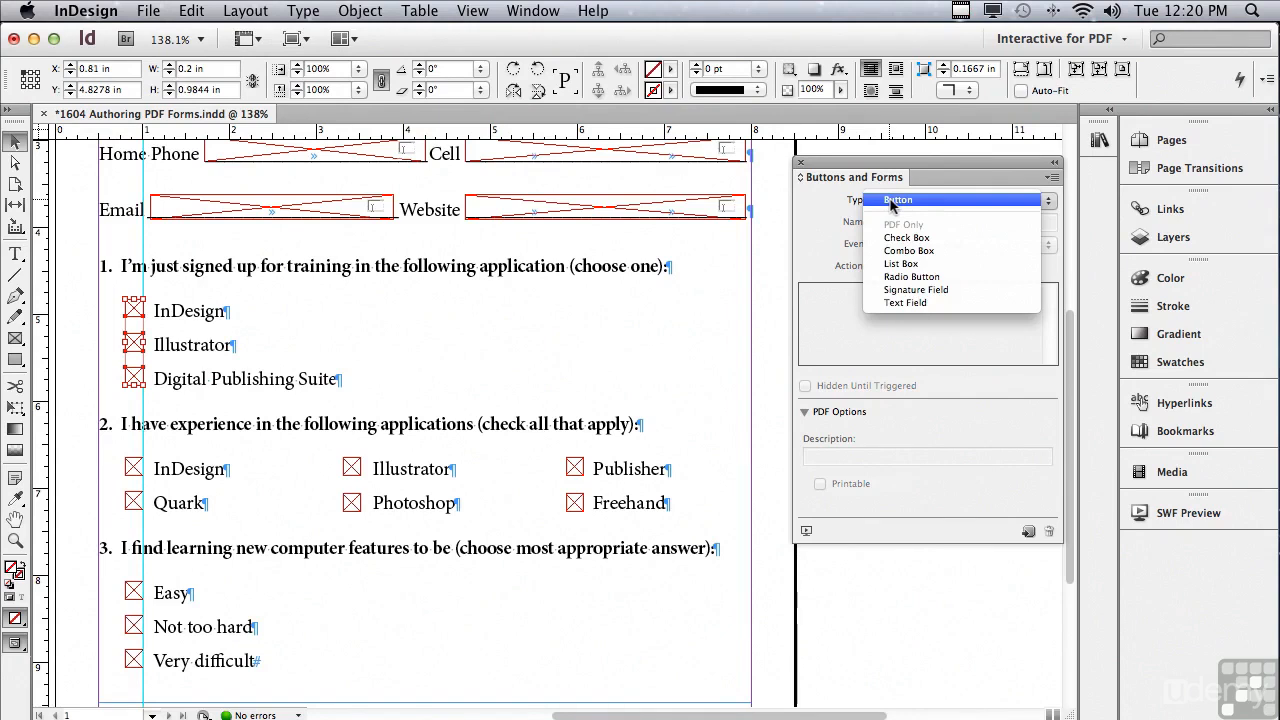
pyautogui.click(905, 277)
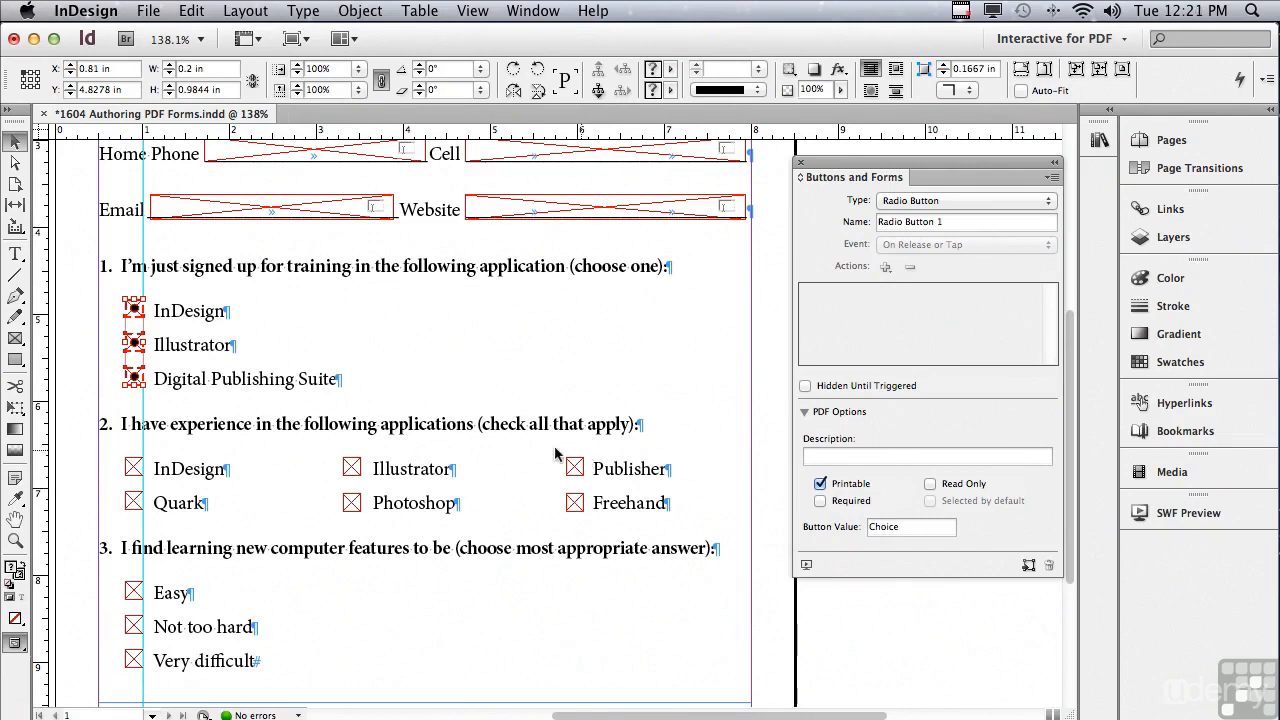
# Name question 2's InDesign check box 'InDesign' and give it the description 'InDesign'.
pyautogui.click(135, 469)
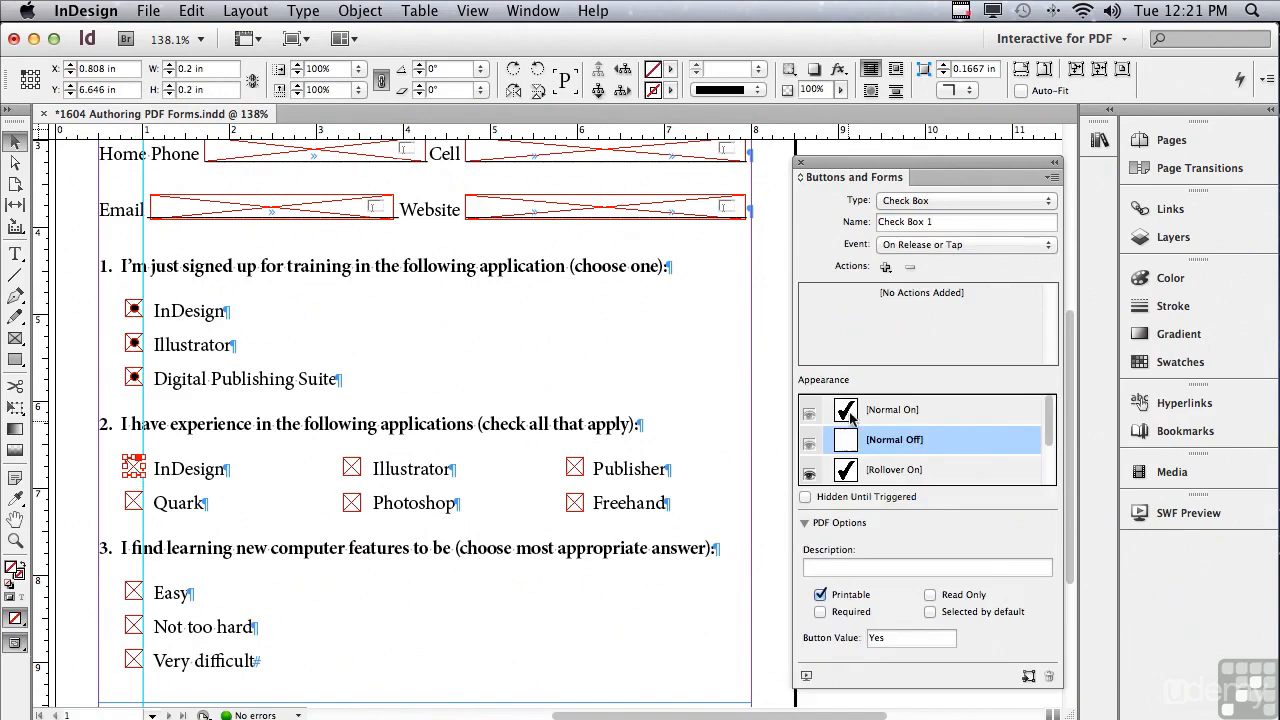
pyautogui.moveTo(932, 222); pyautogui.dragTo(850, 230)
pyautogui.write('InDesi')
pyautogui.click(838, 566)
pyautogui.write('InDesign')
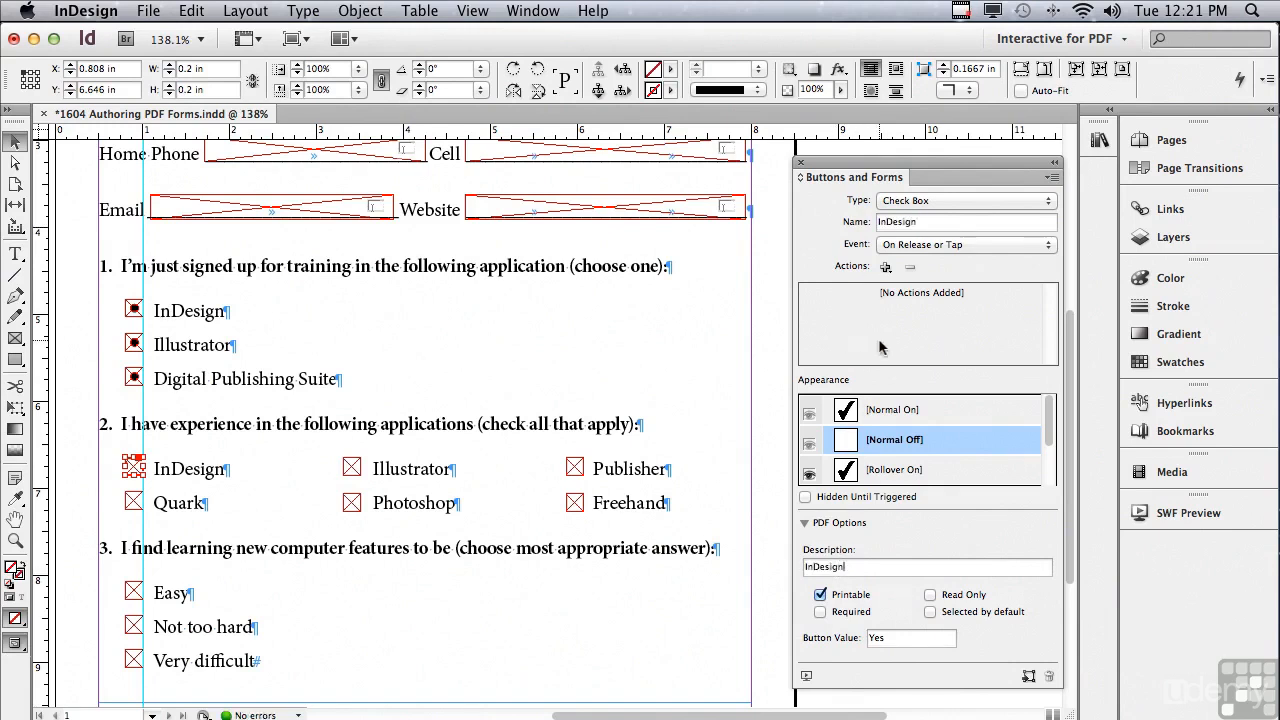
# Make the Freehand box a check box named 'Freehand' with [Rollover On] enabled.
pyautogui.click(576, 505)
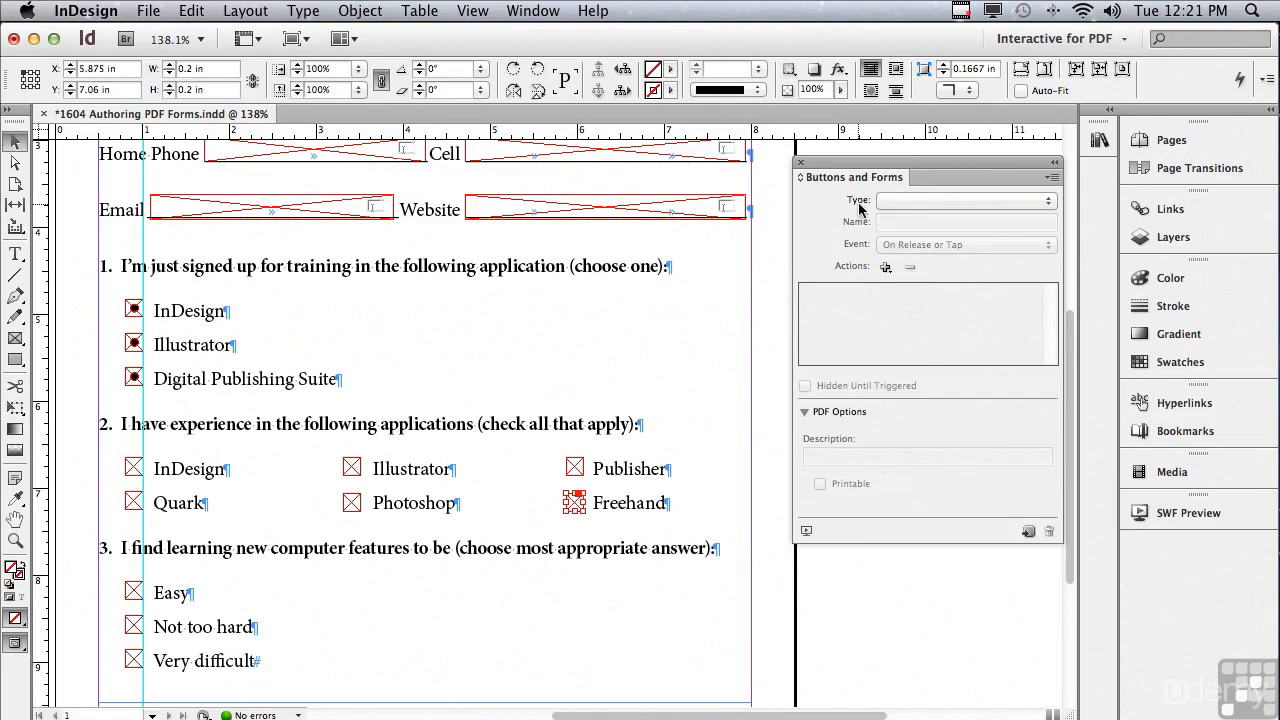
pyautogui.click(905, 201)
pyautogui.click(905, 240)
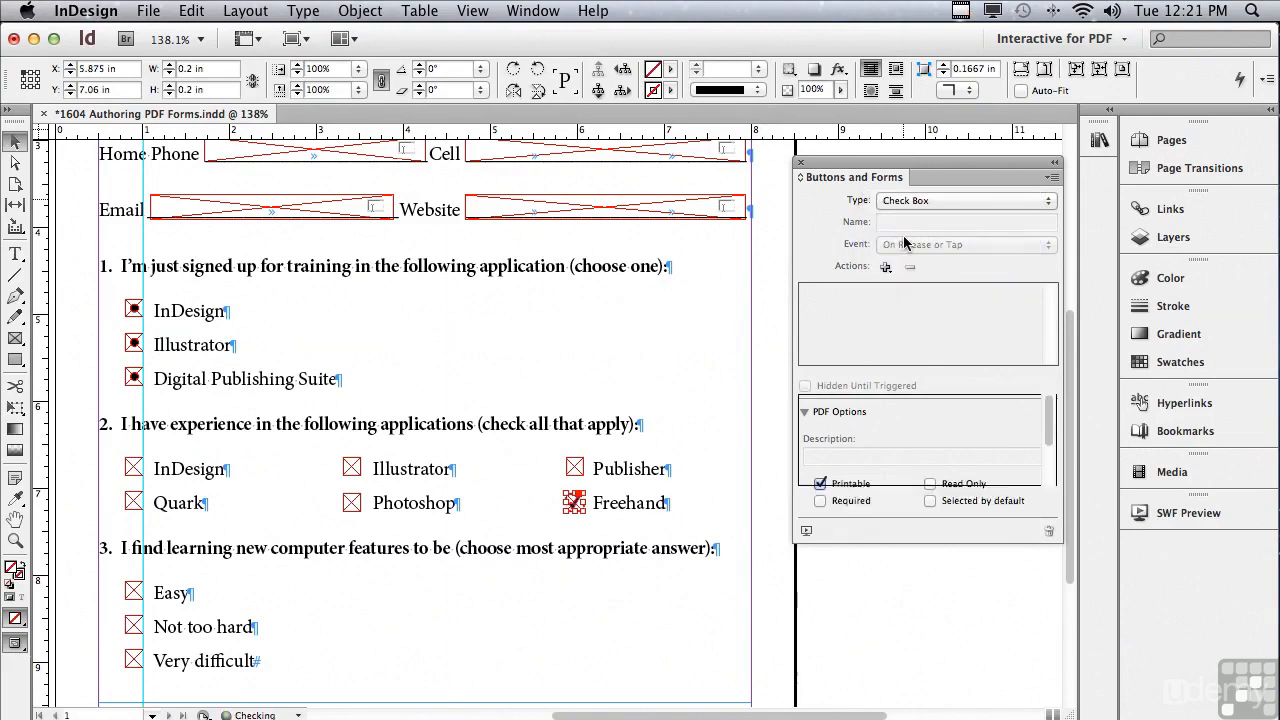
pyautogui.tripleClick(931, 221)
pyautogui.write('Freehand')
pyautogui.click(818, 568)
pyautogui.write('Freehan')
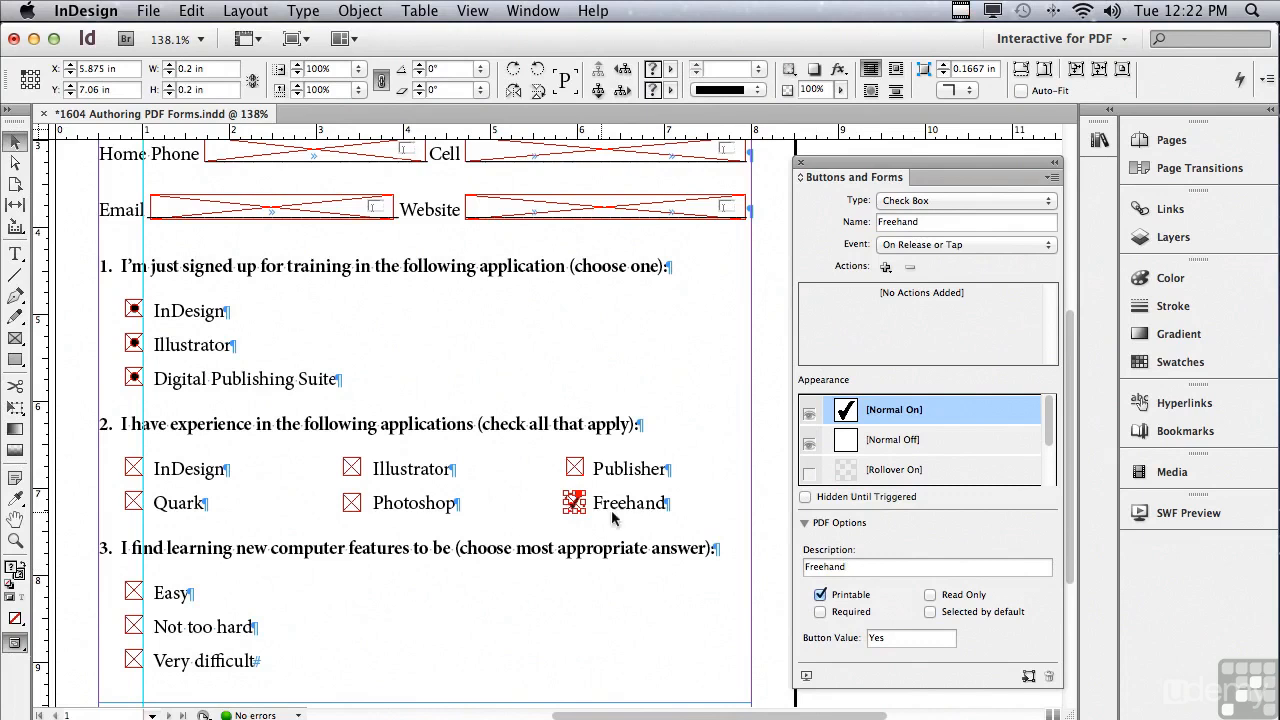
pyautogui.click(906, 439)
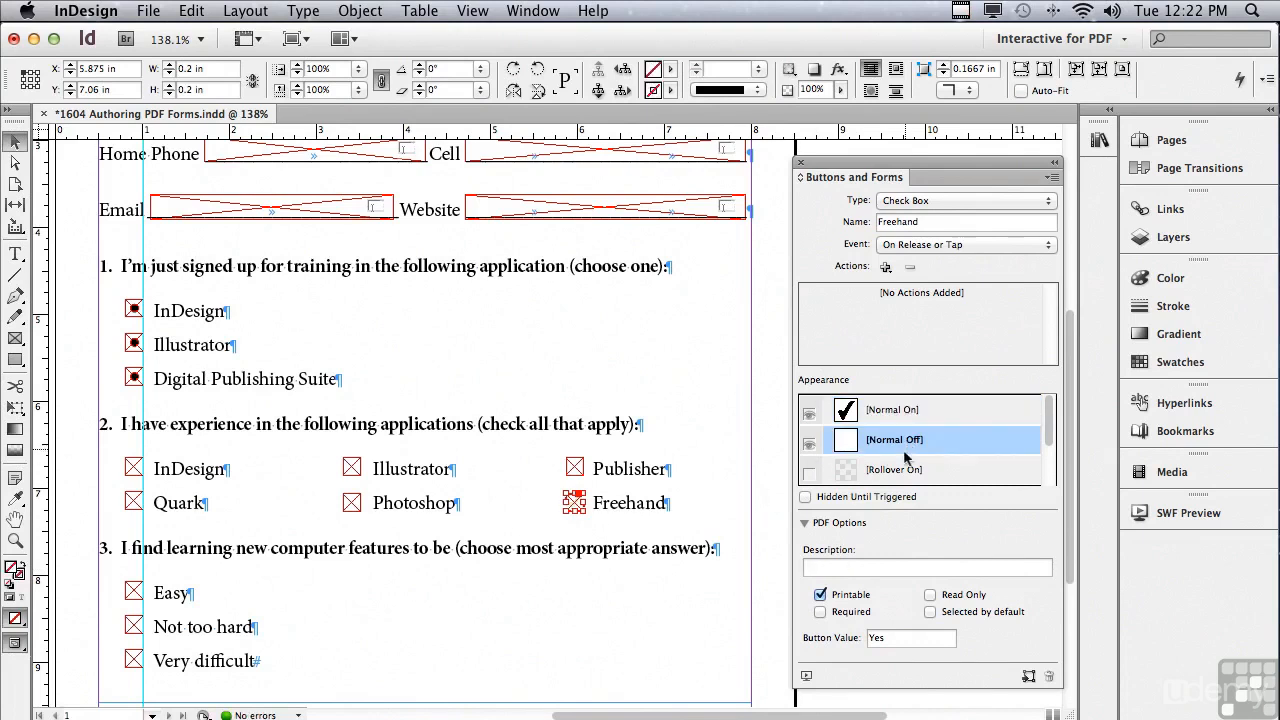
pyautogui.click(809, 473)
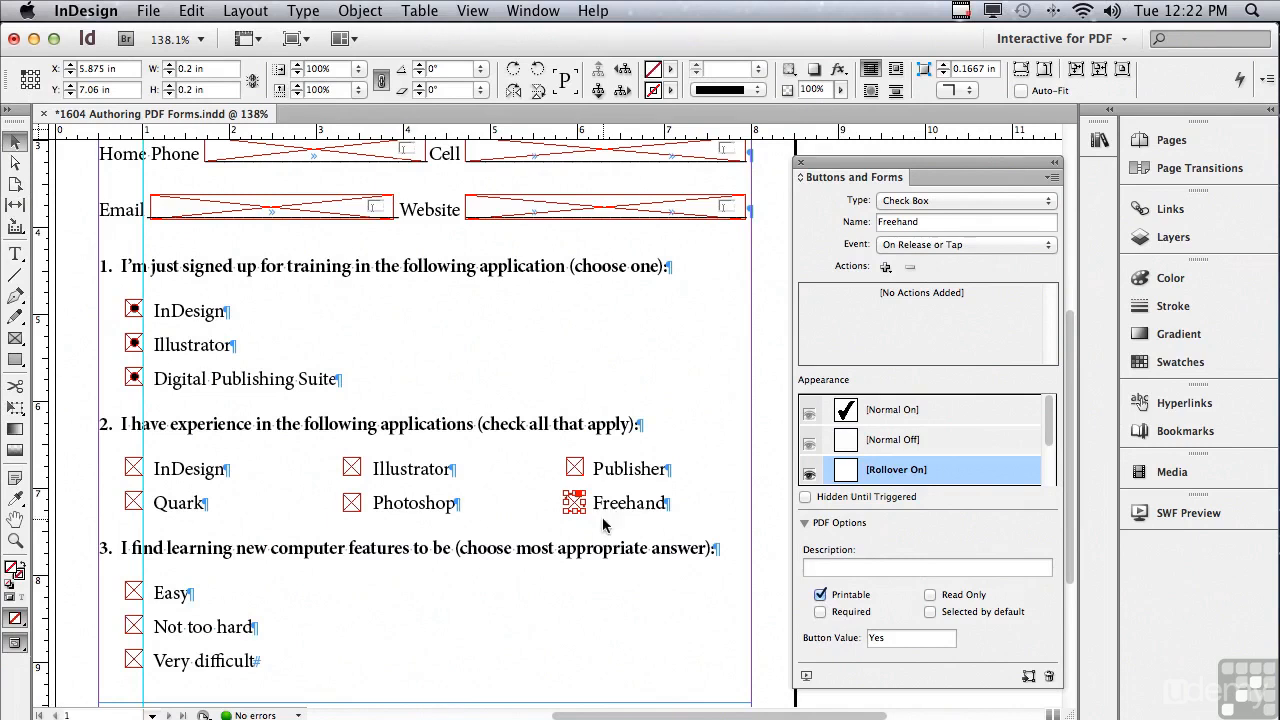
# Make question 3's three answers required radio buttons named and described 'Learning'.
pyautogui.moveTo(120, 621); pyautogui.dragTo(146, 700)
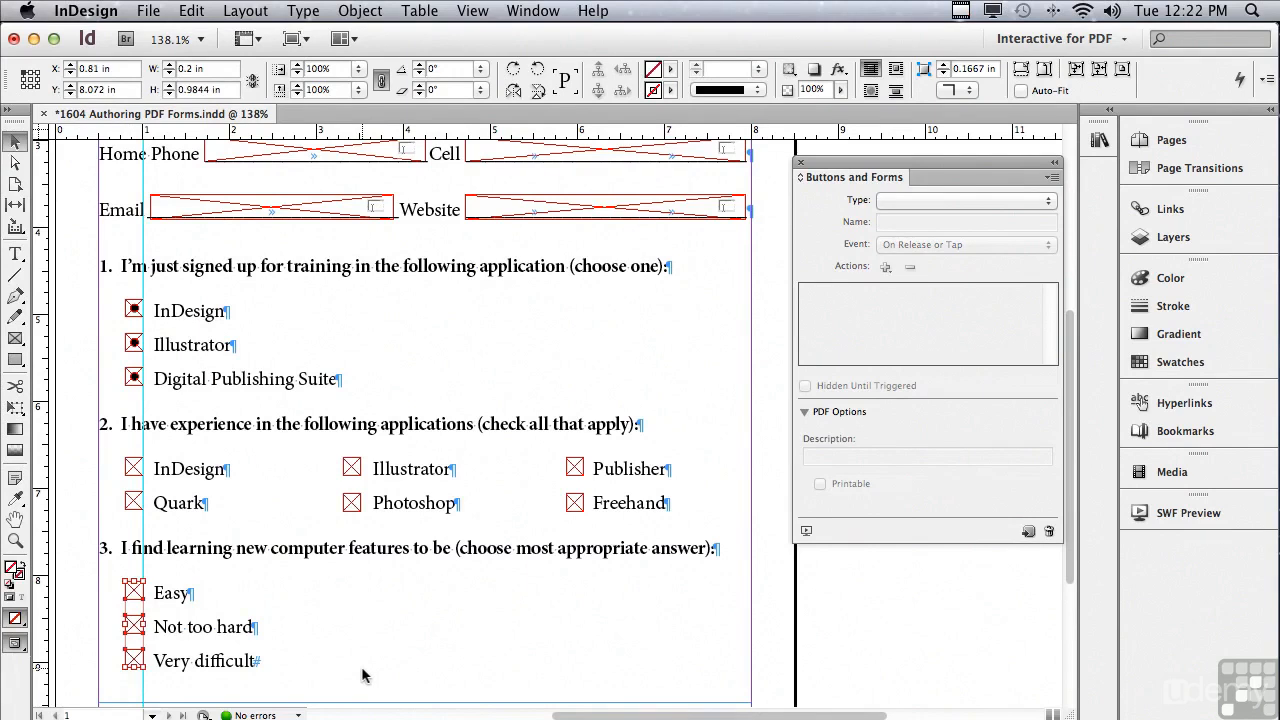
pyautogui.click(899, 204)
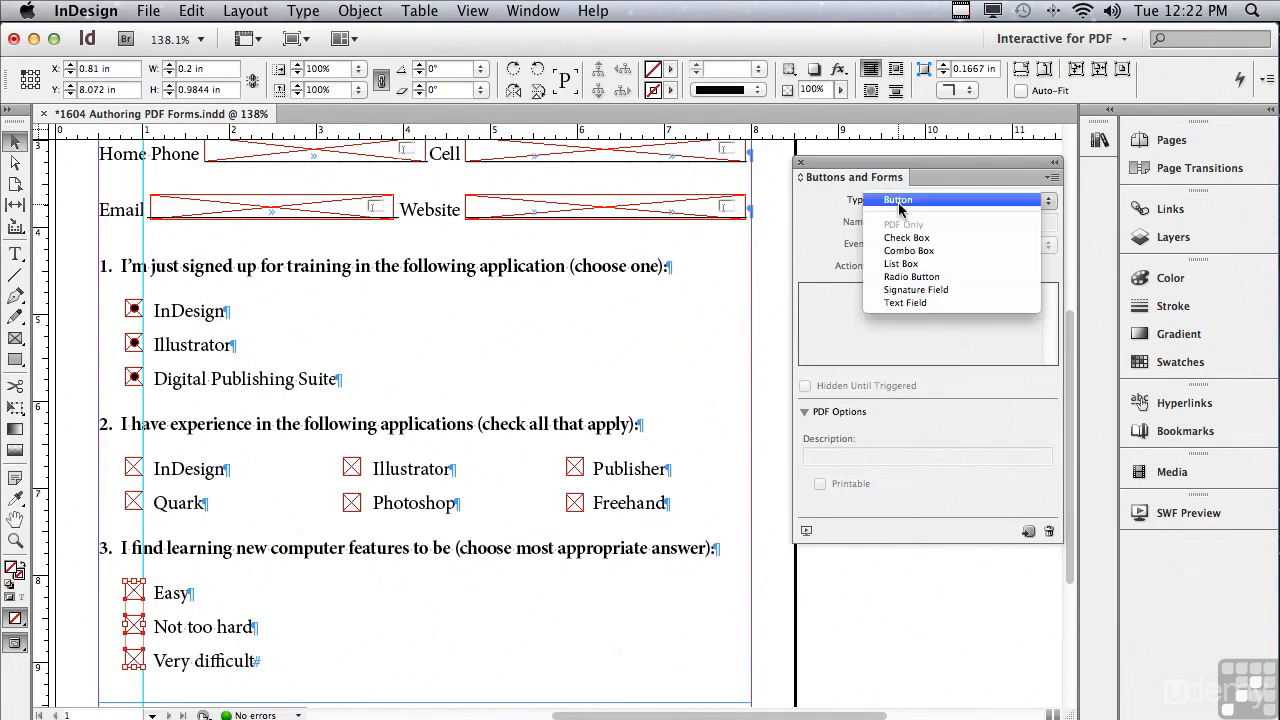
pyautogui.click(896, 277)
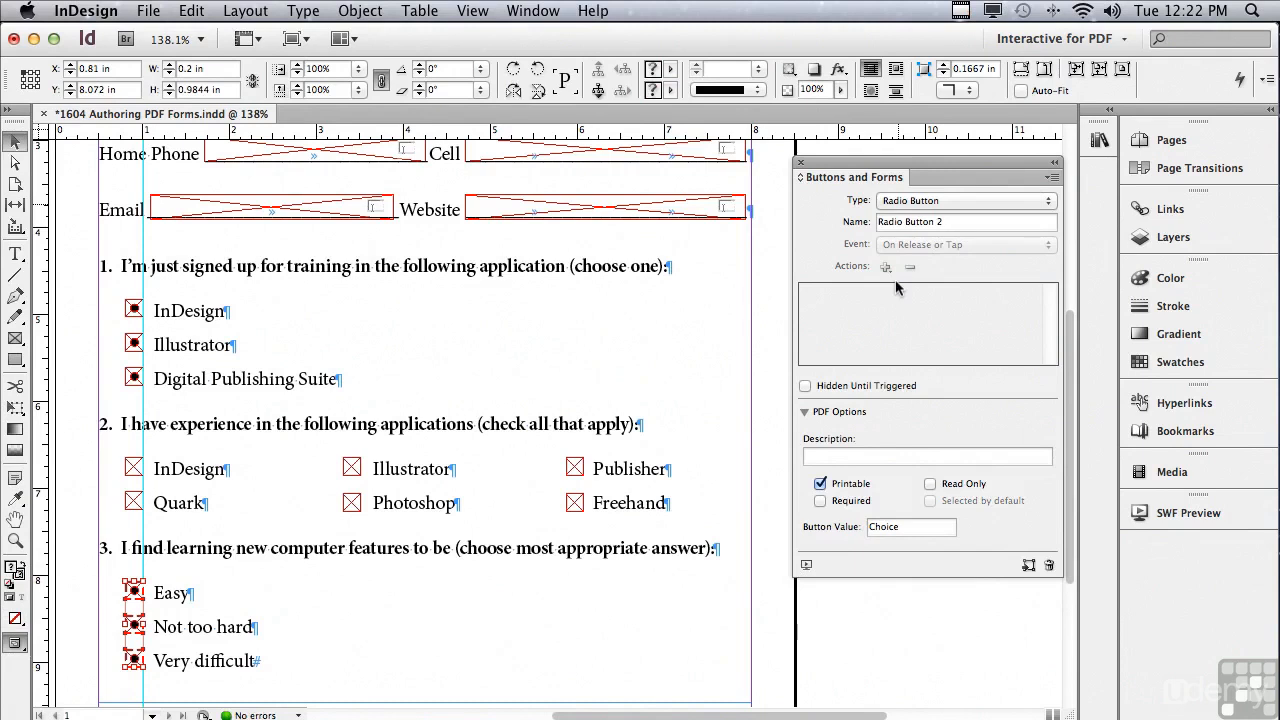
pyautogui.moveTo(948, 222); pyautogui.dragTo(878, 222)
pyautogui.write('Learning')
pyautogui.click(840, 456)
pyautogui.write('Learnin')
pyautogui.click(821, 500)
pyautogui.moveTo(909, 527); pyautogui.dragTo(855, 527)
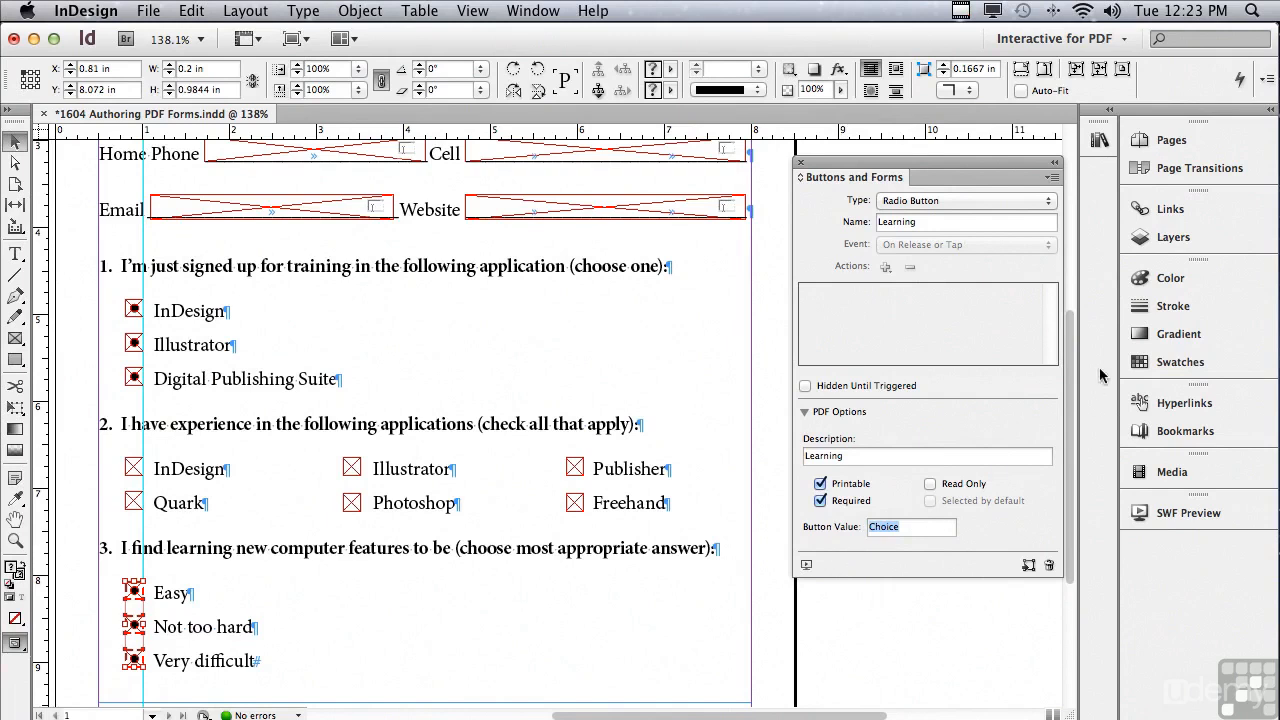
pyautogui.moveTo(1068, 365); pyautogui.dragTo(1066, 488)
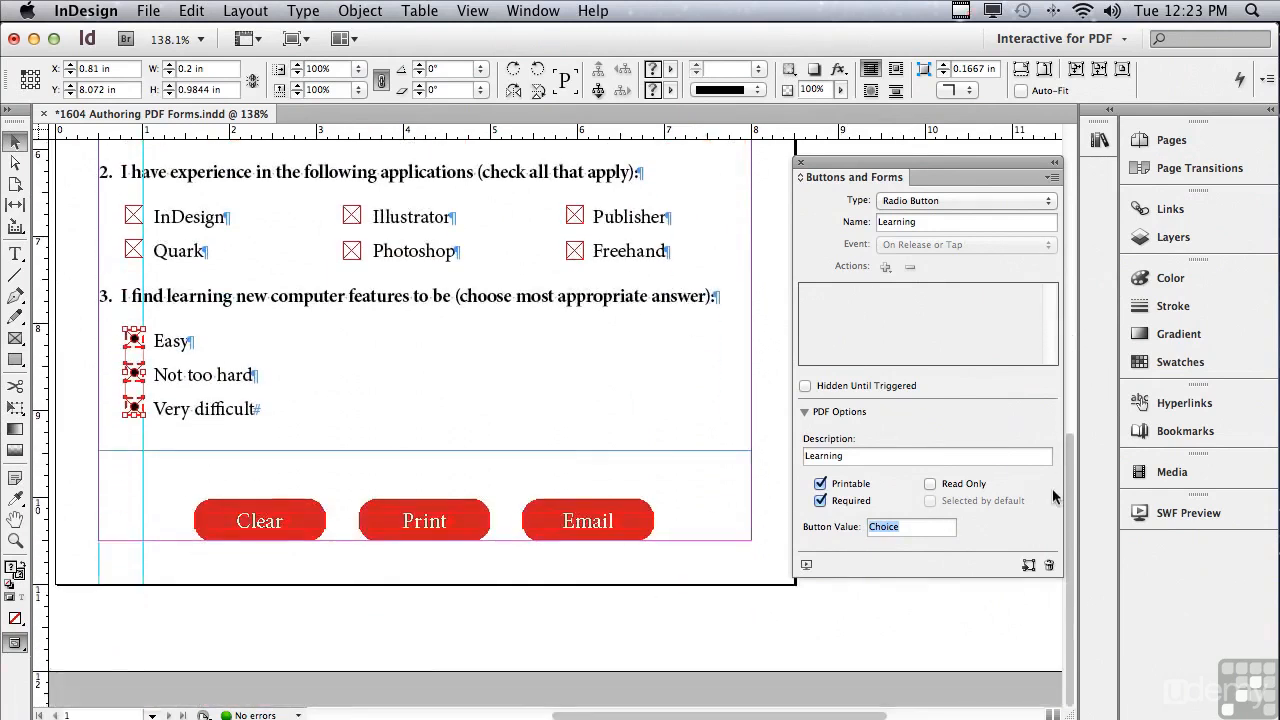
# Turn the Clear shape into a button with an inner-shadow rollover appearance.
pyautogui.click(208, 511)
pyautogui.click(208, 512)
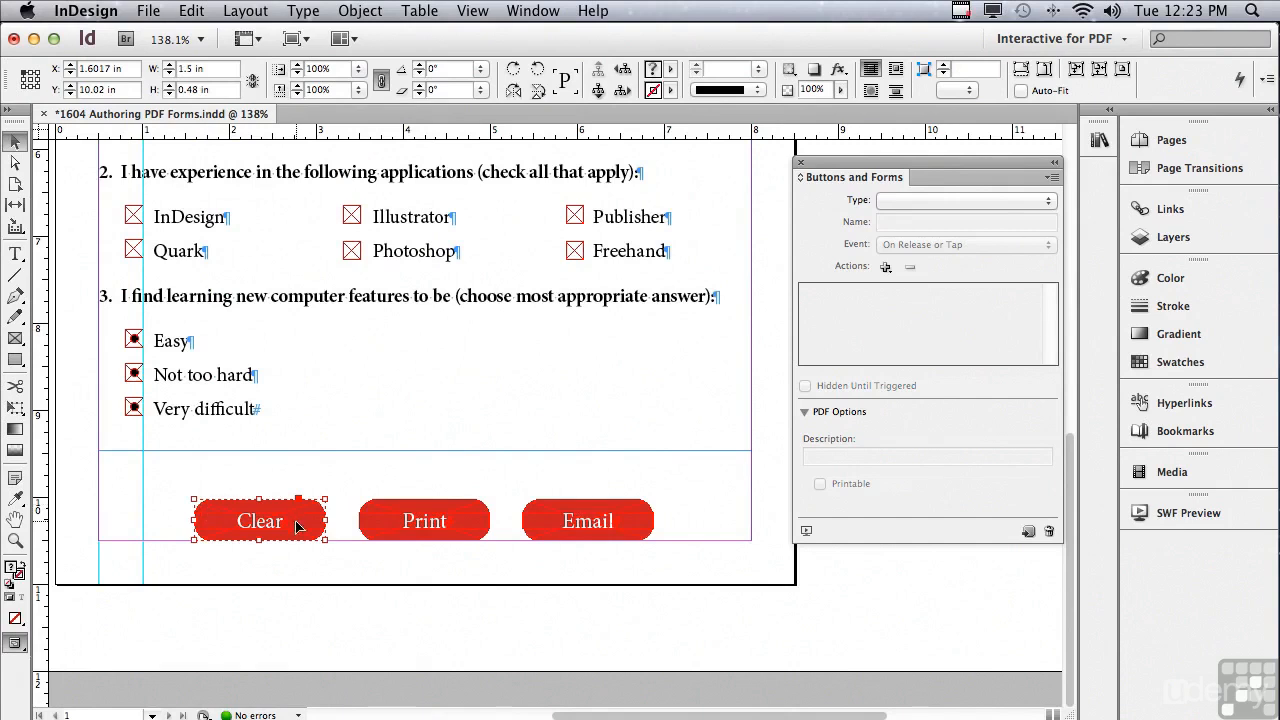
pyautogui.click(913, 201)
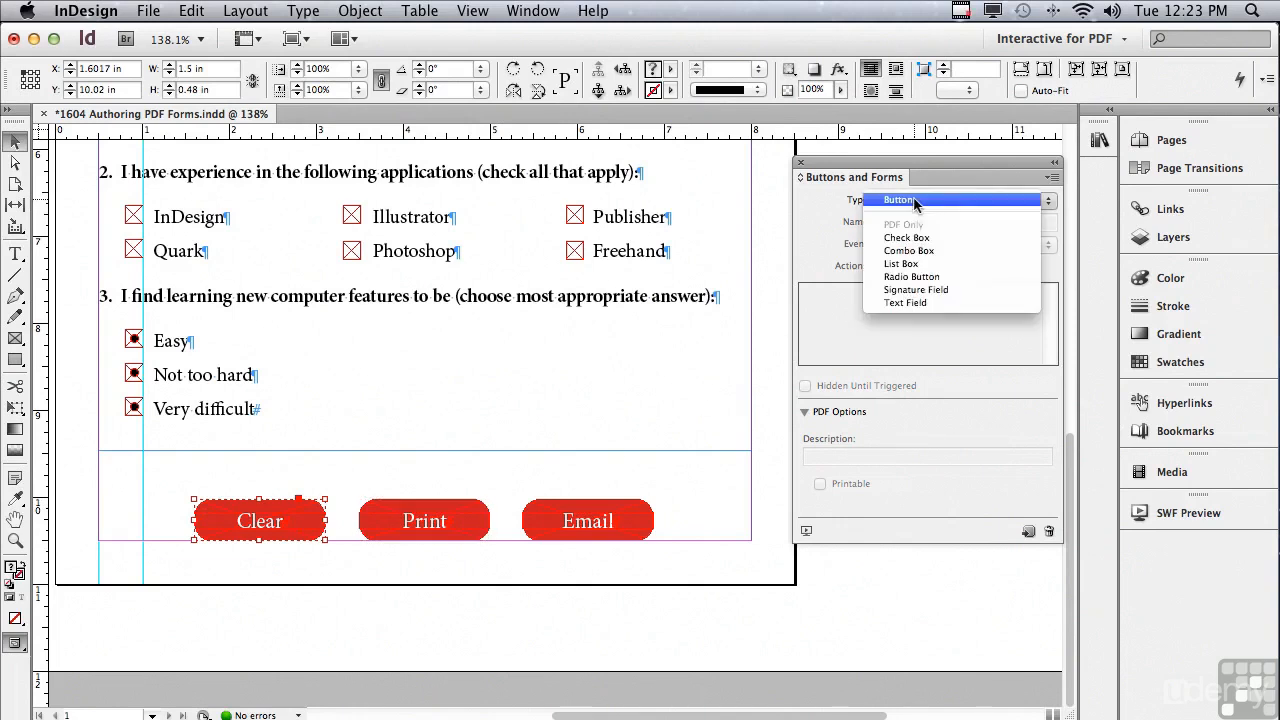
pyautogui.click(928, 201)
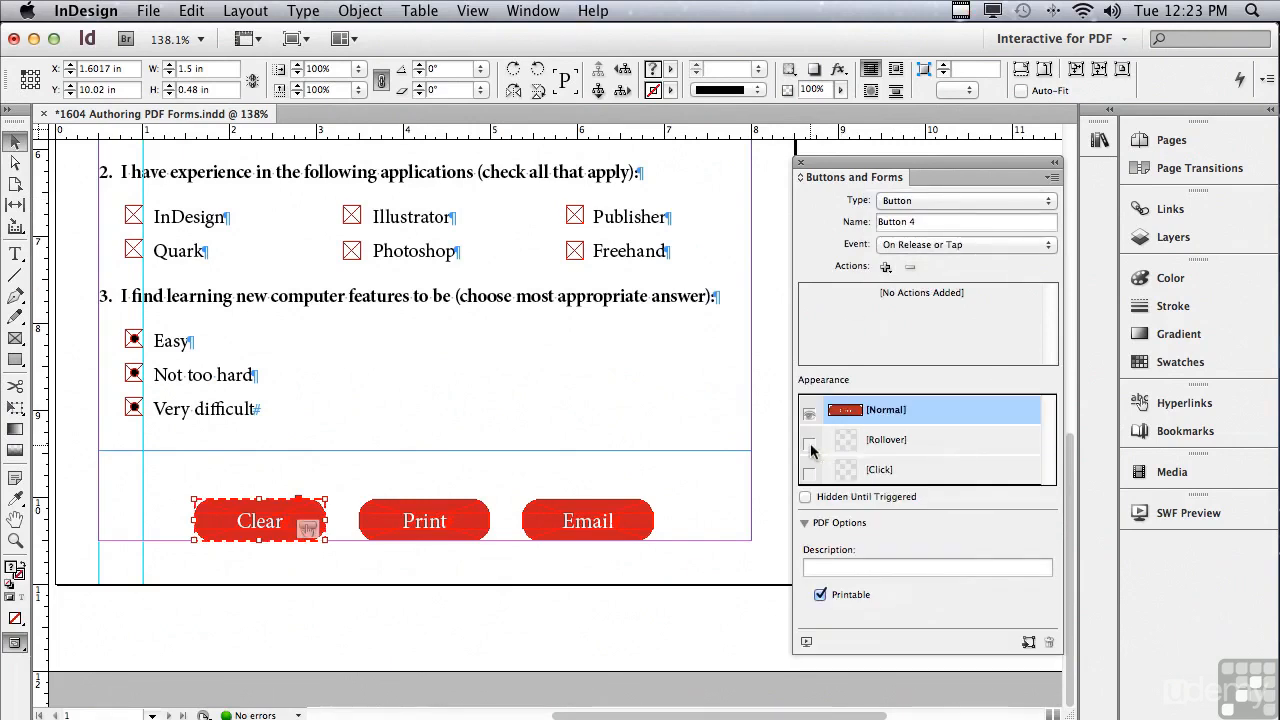
pyautogui.click(809, 443)
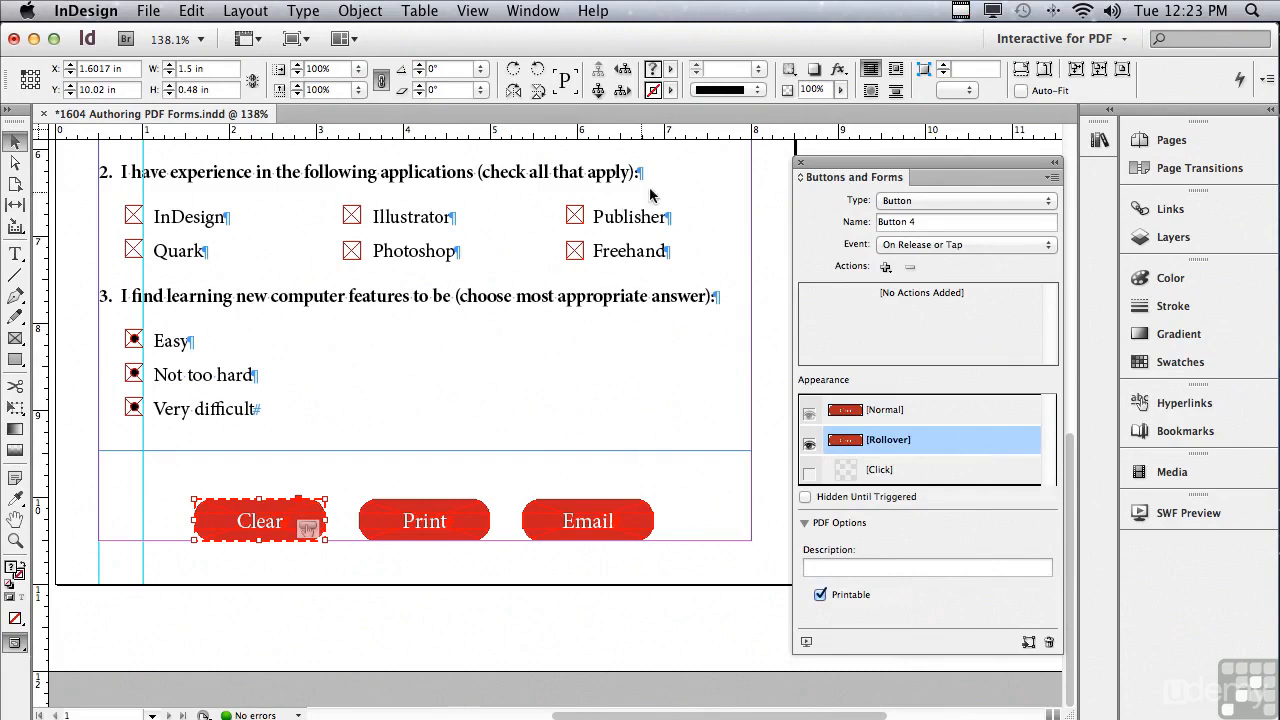
pyautogui.click(836, 72)
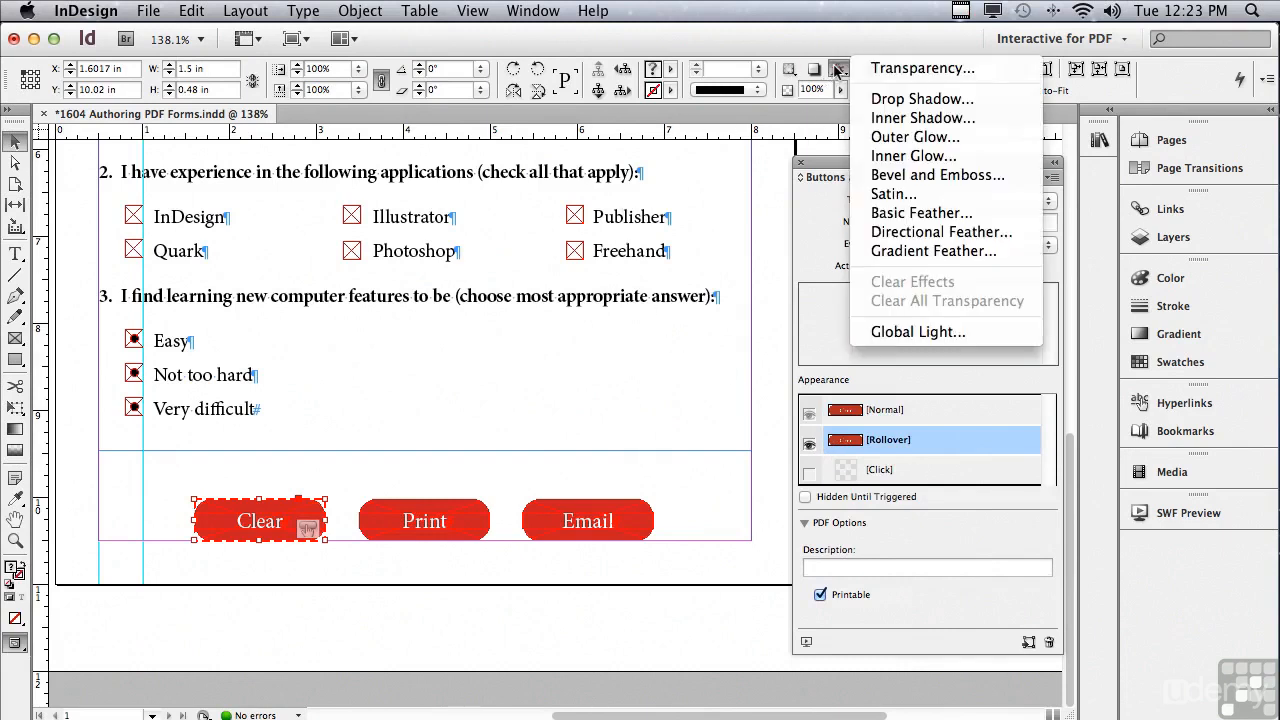
pyautogui.click(899, 117)
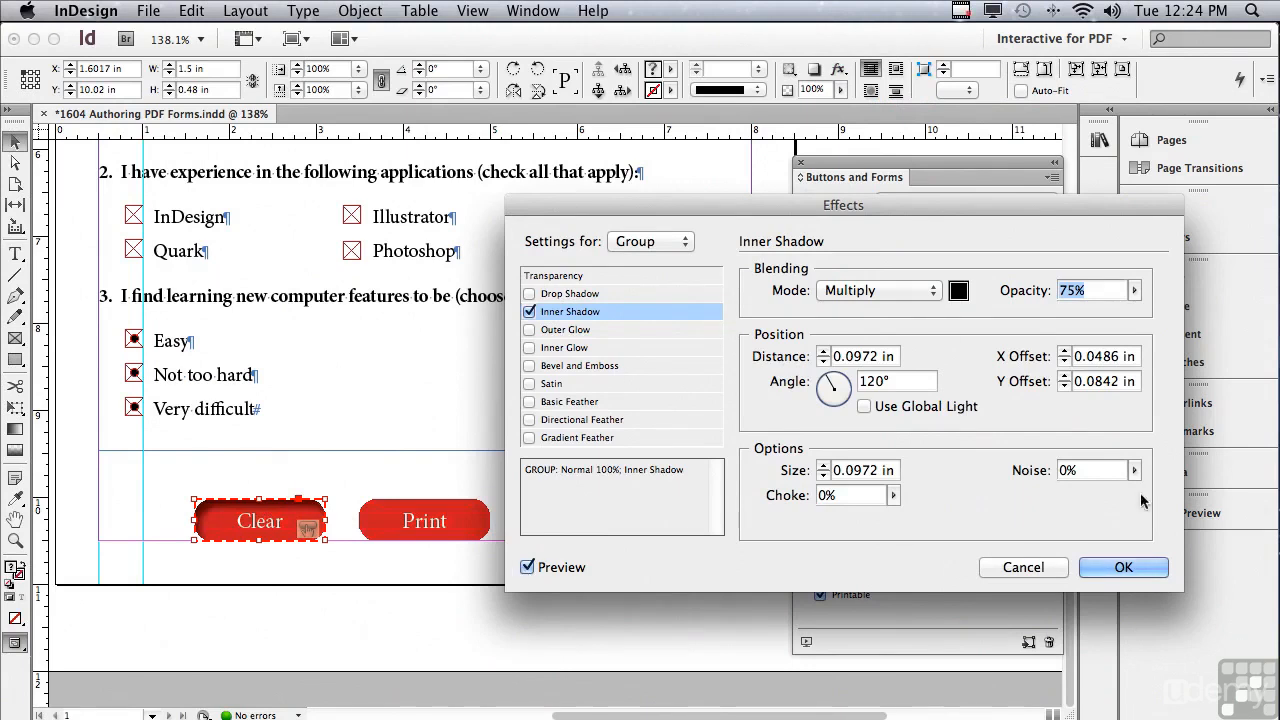
pyautogui.click(1122, 569)
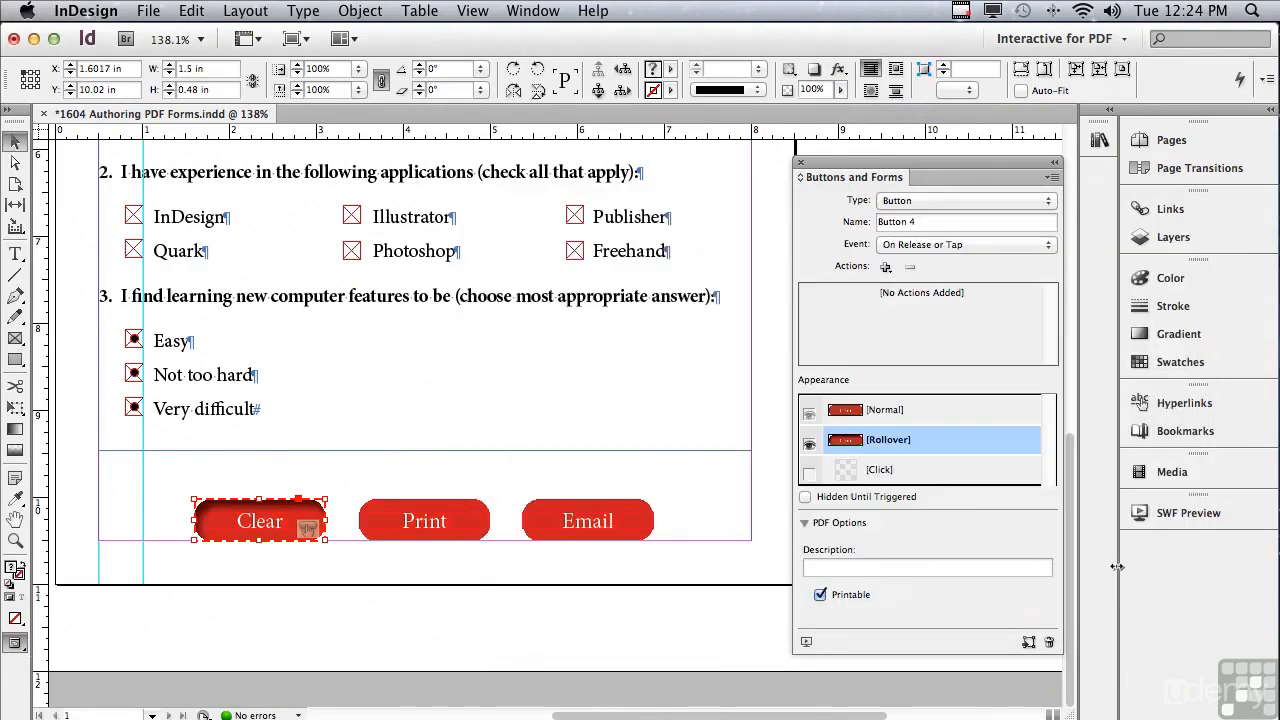
pyautogui.click(886, 412)
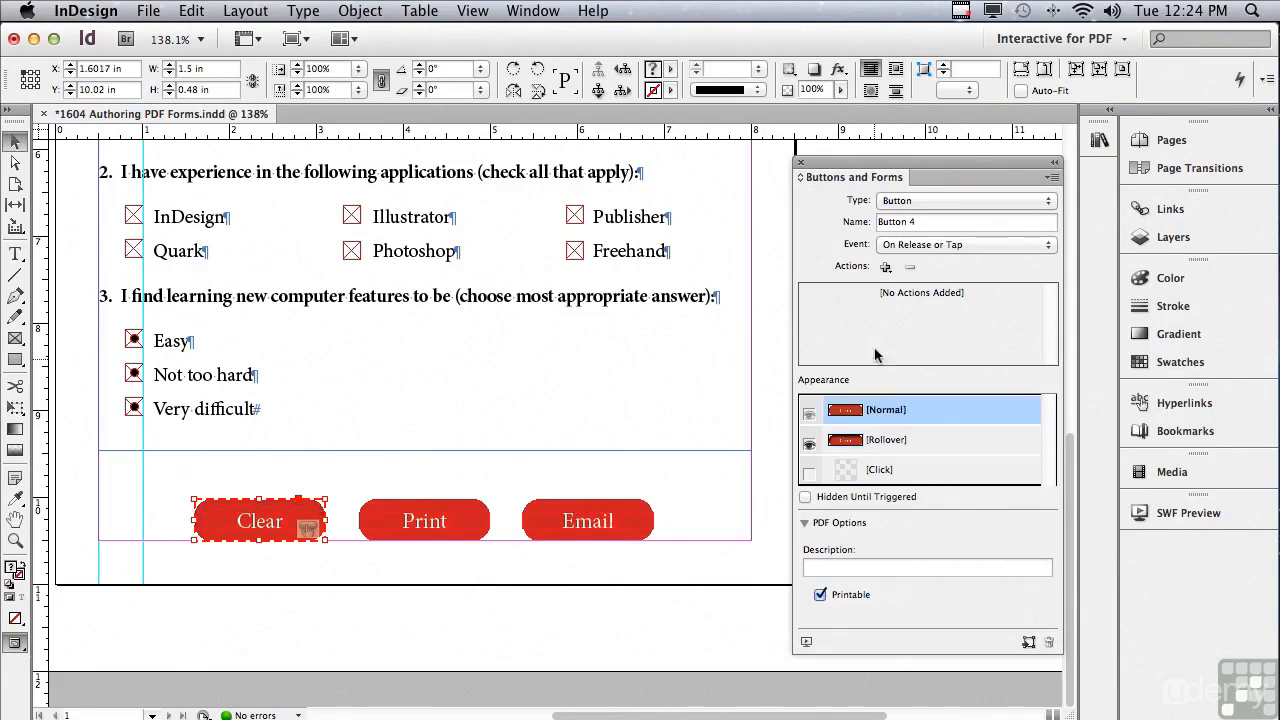
# Add a Clear Form action and name and describe the button 'Clear'.
pyautogui.click(886, 267)
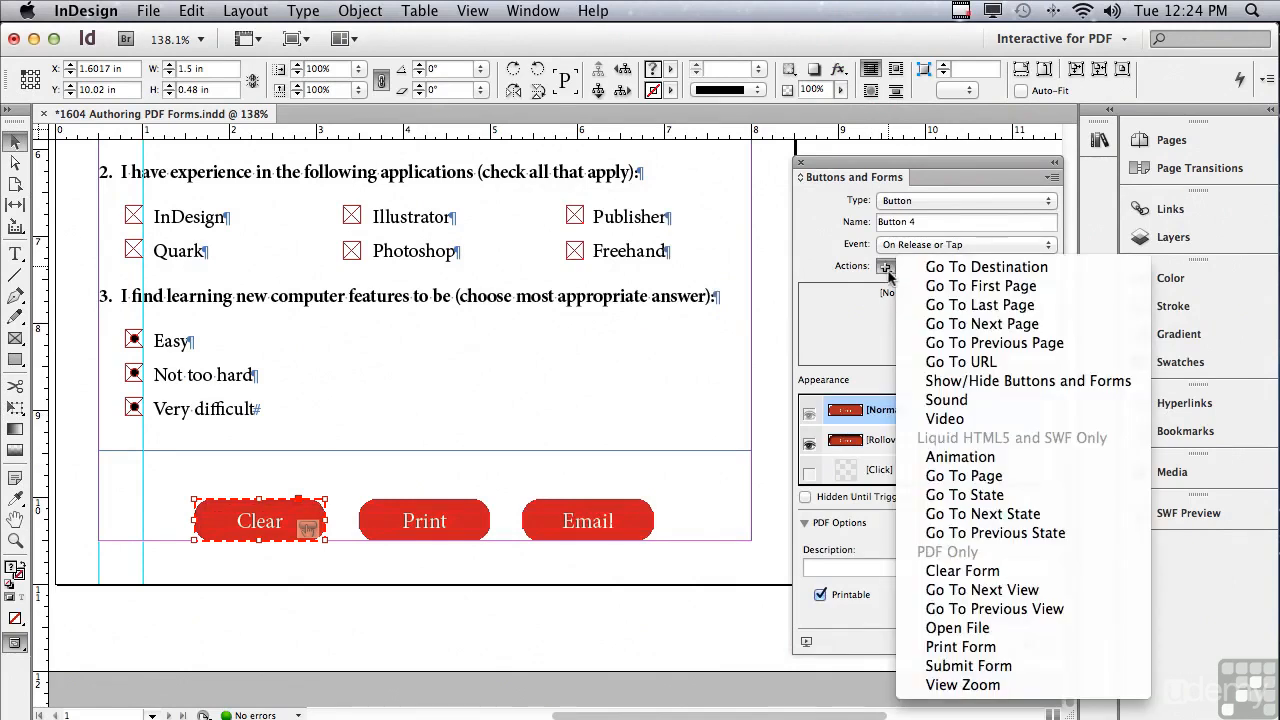
pyautogui.click(930, 570)
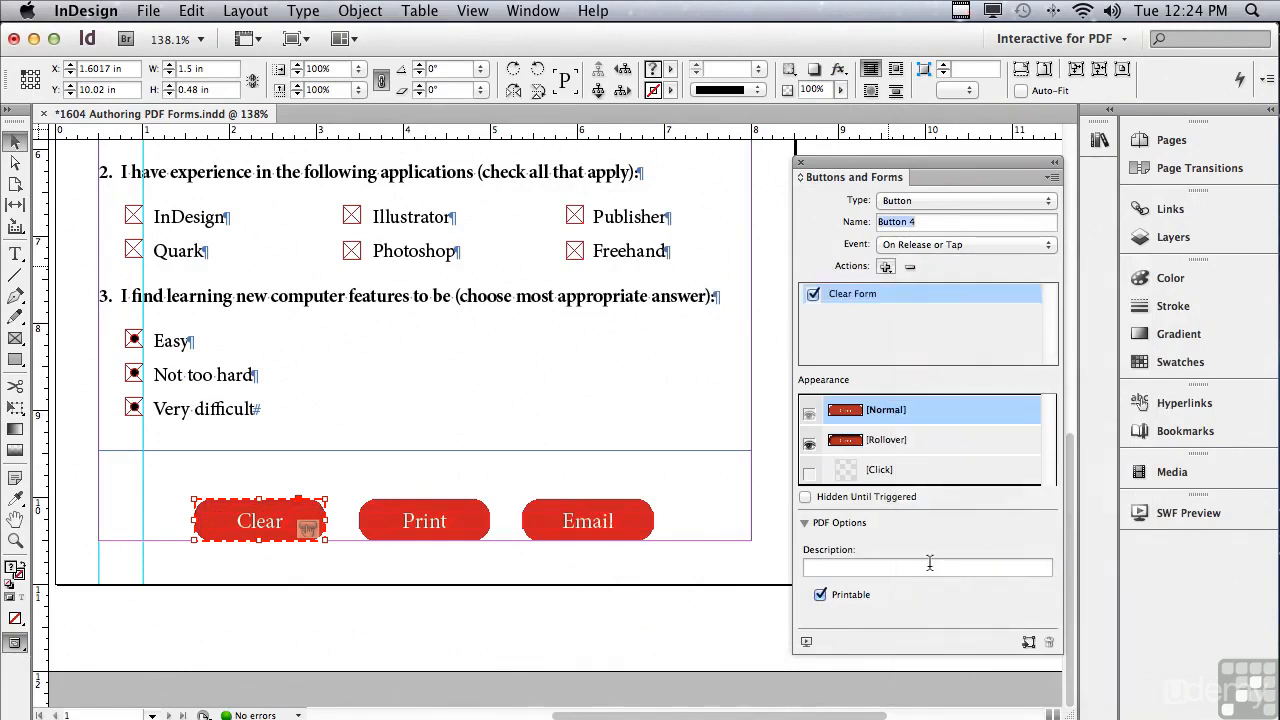
pyautogui.write('C')
pyautogui.click(856, 564)
pyautogui.write('Clear')
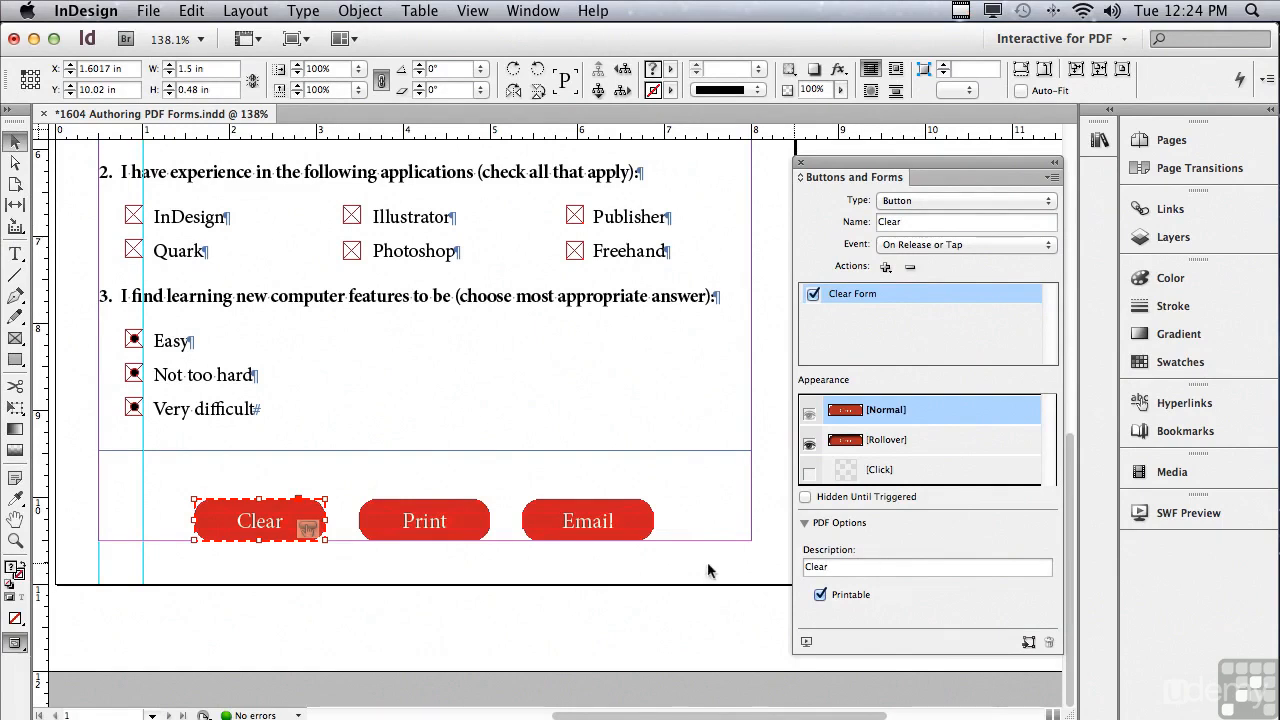
# Turn the Print shape into a button with an inner-shadow Rollover appearance.
pyautogui.click(440, 526)
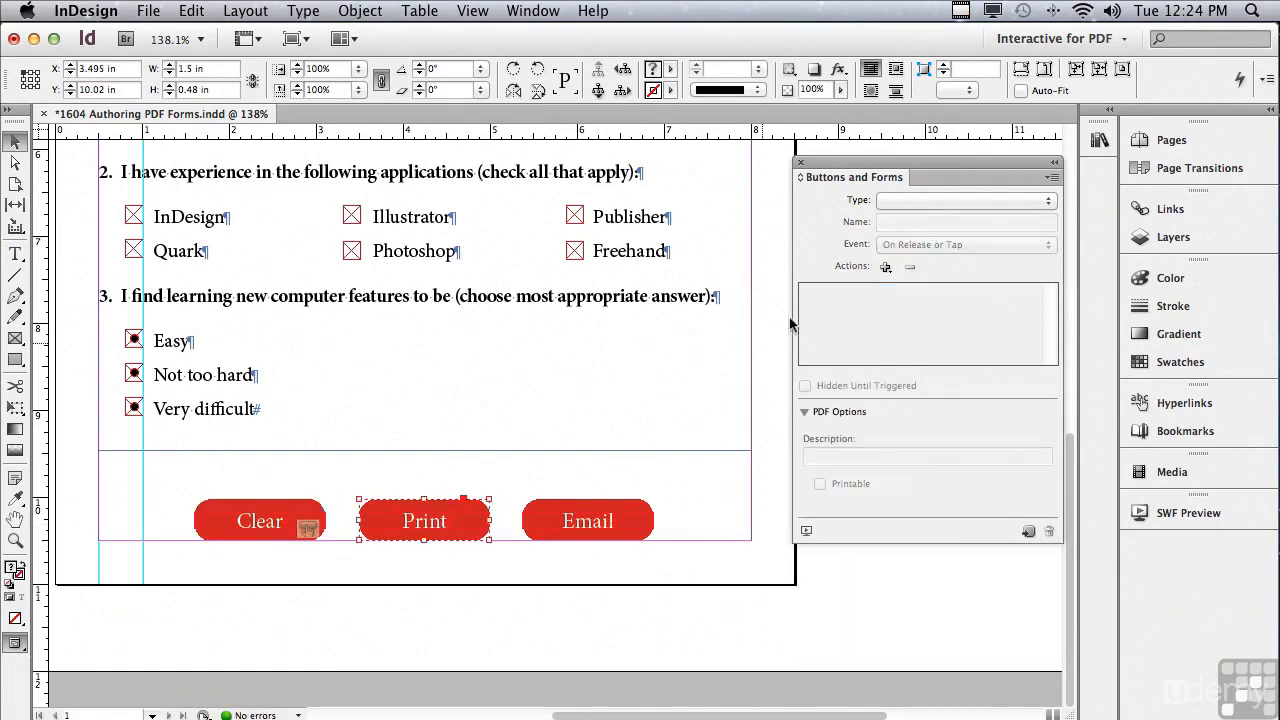
pyautogui.click(895, 200)
pyautogui.click(895, 200)
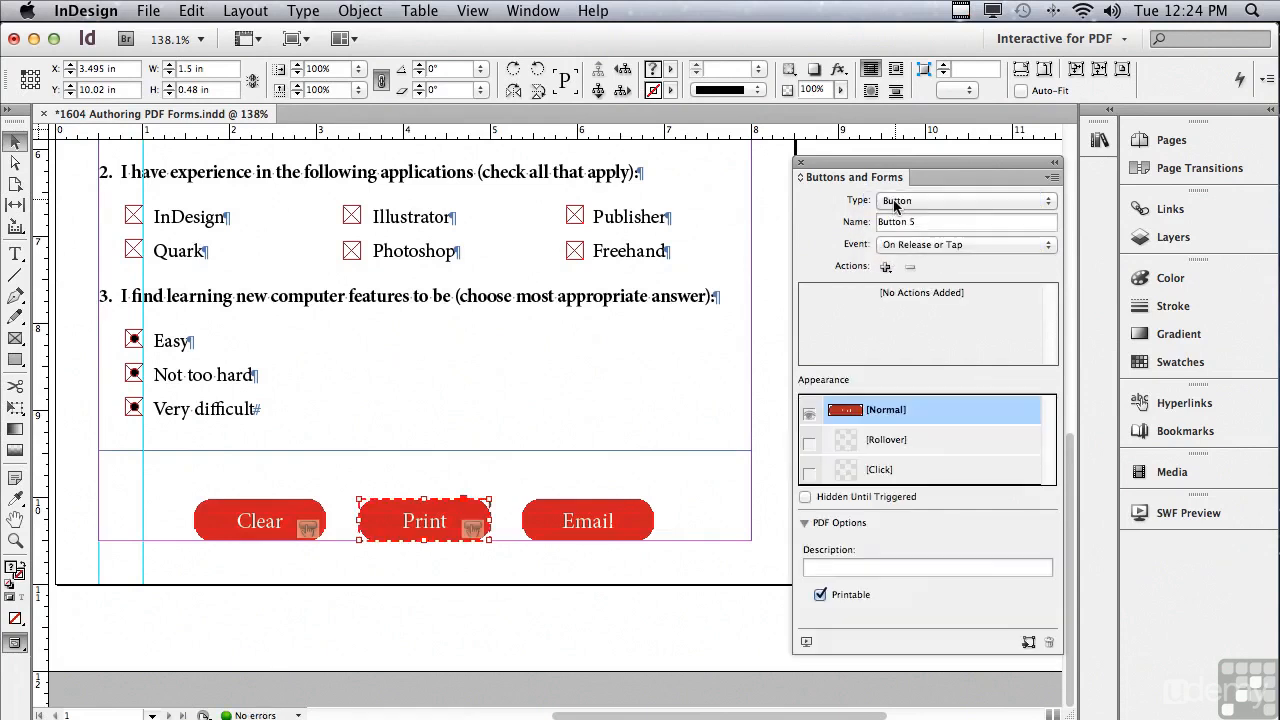
pyautogui.click(875, 440)
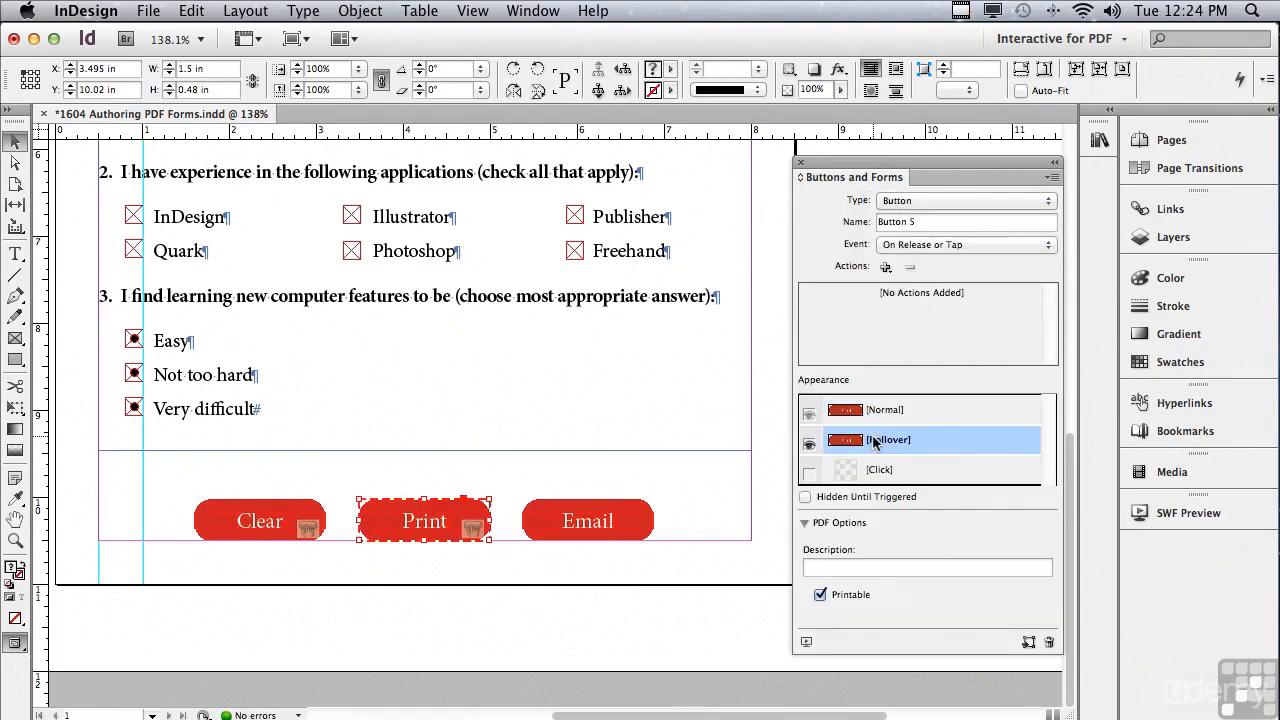
pyautogui.click(841, 72)
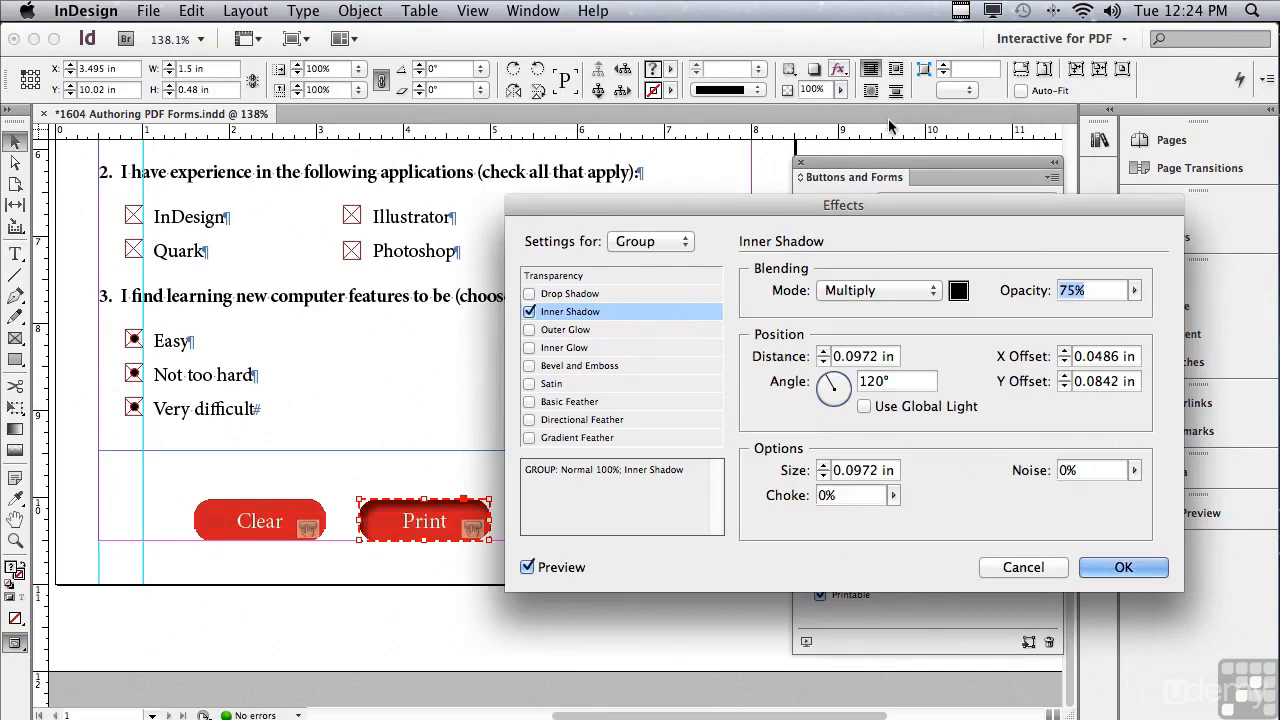
pyautogui.click(1121, 568)
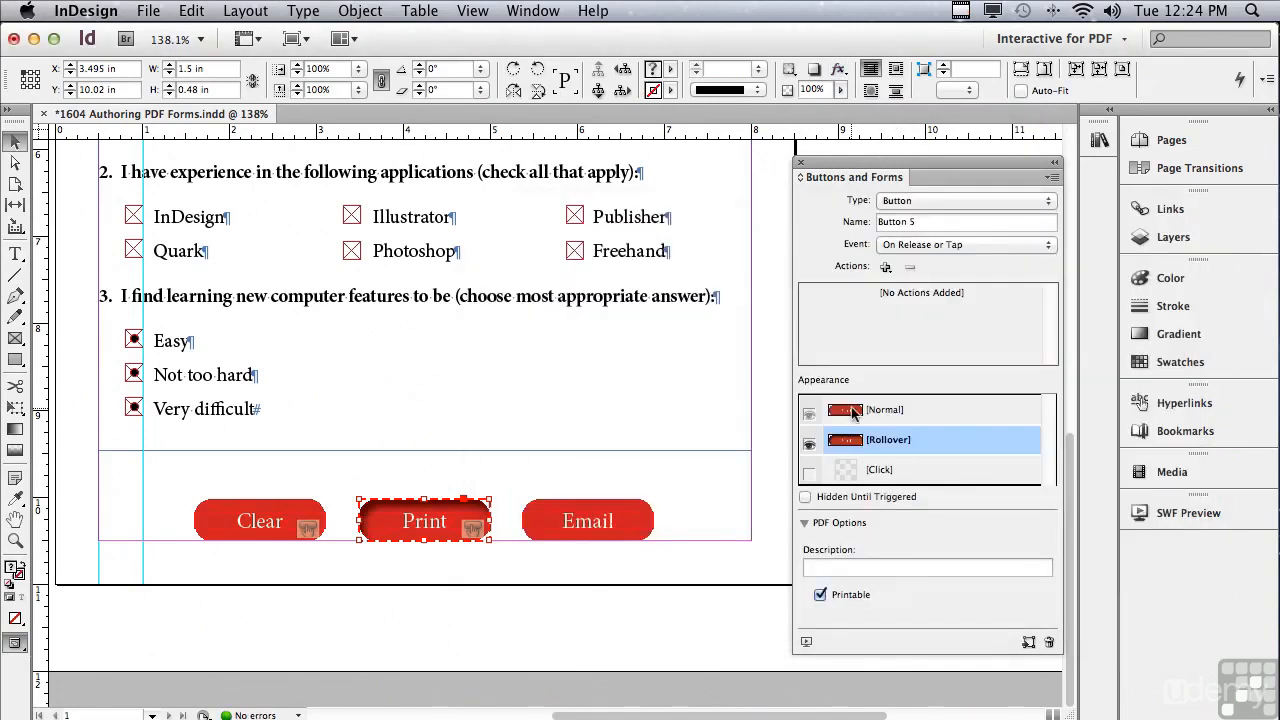
# Name and describe the button 'Print'.
pyautogui.click(852, 412)
pyautogui.tripleClick(939, 222)
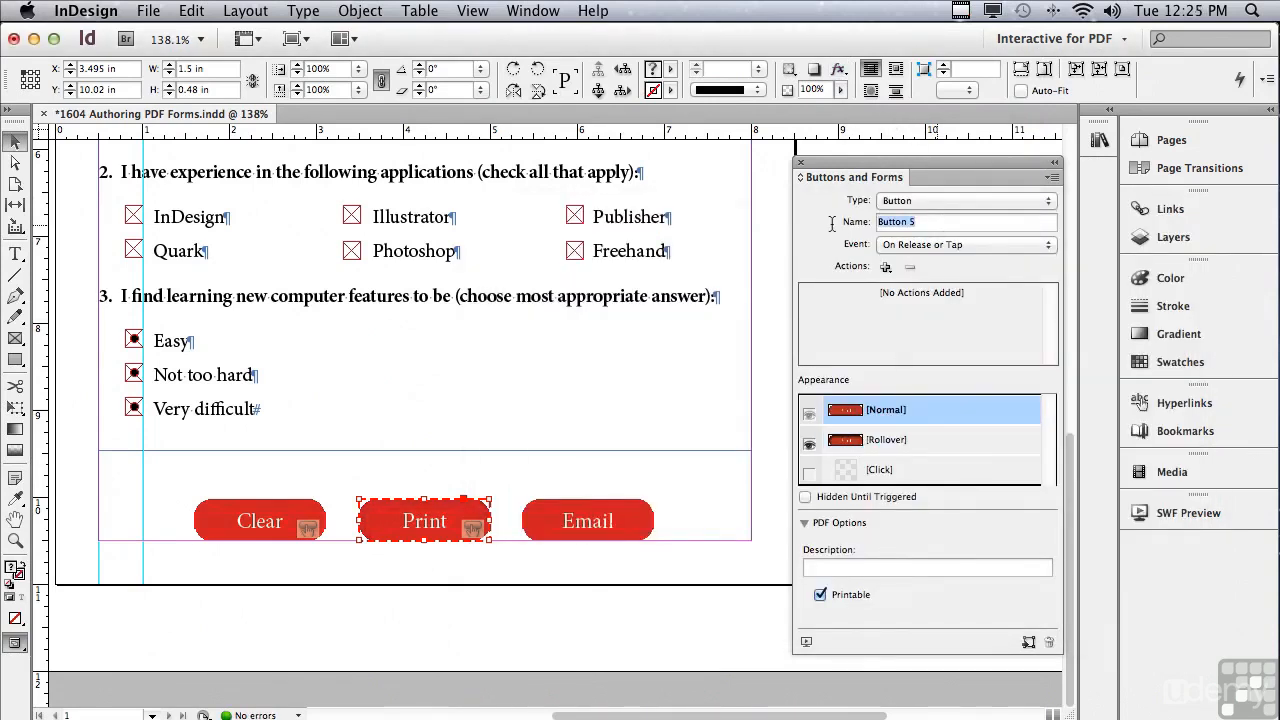
pyautogui.write('Print')
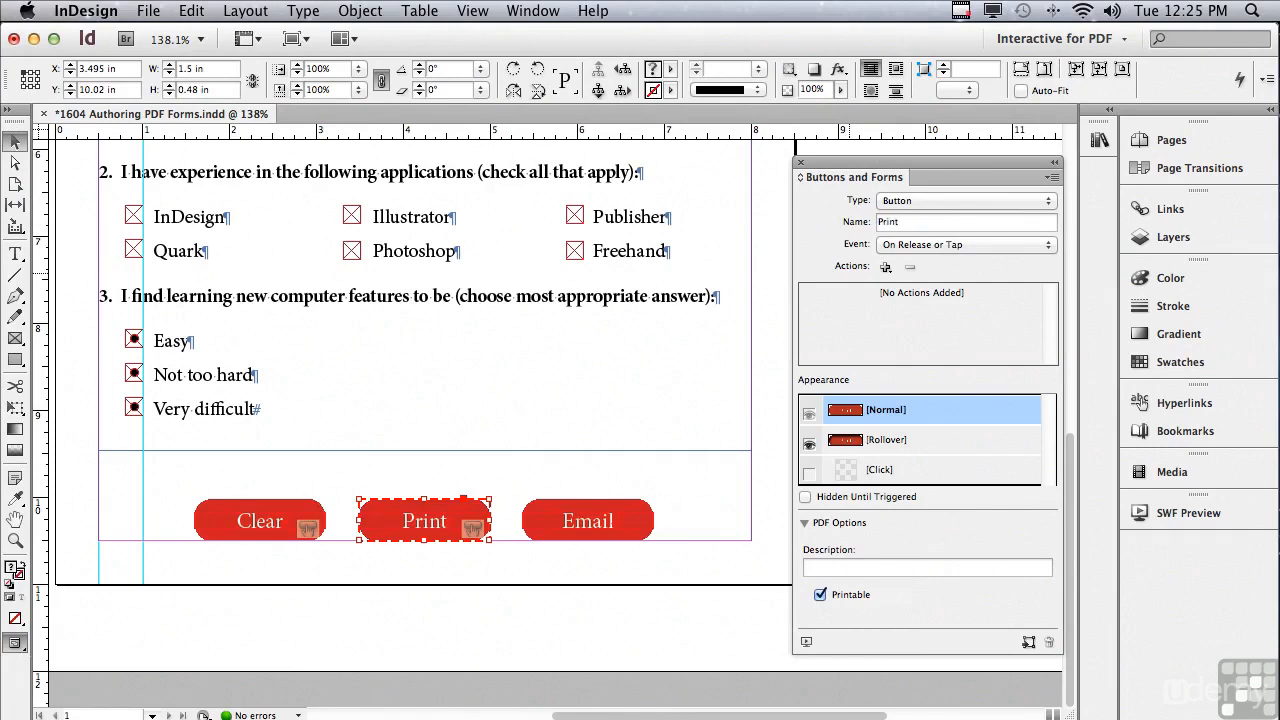
pyautogui.click(823, 566)
pyautogui.write('Print')
# Add a Print Form action to the Print button.
pyautogui.click(884, 267)
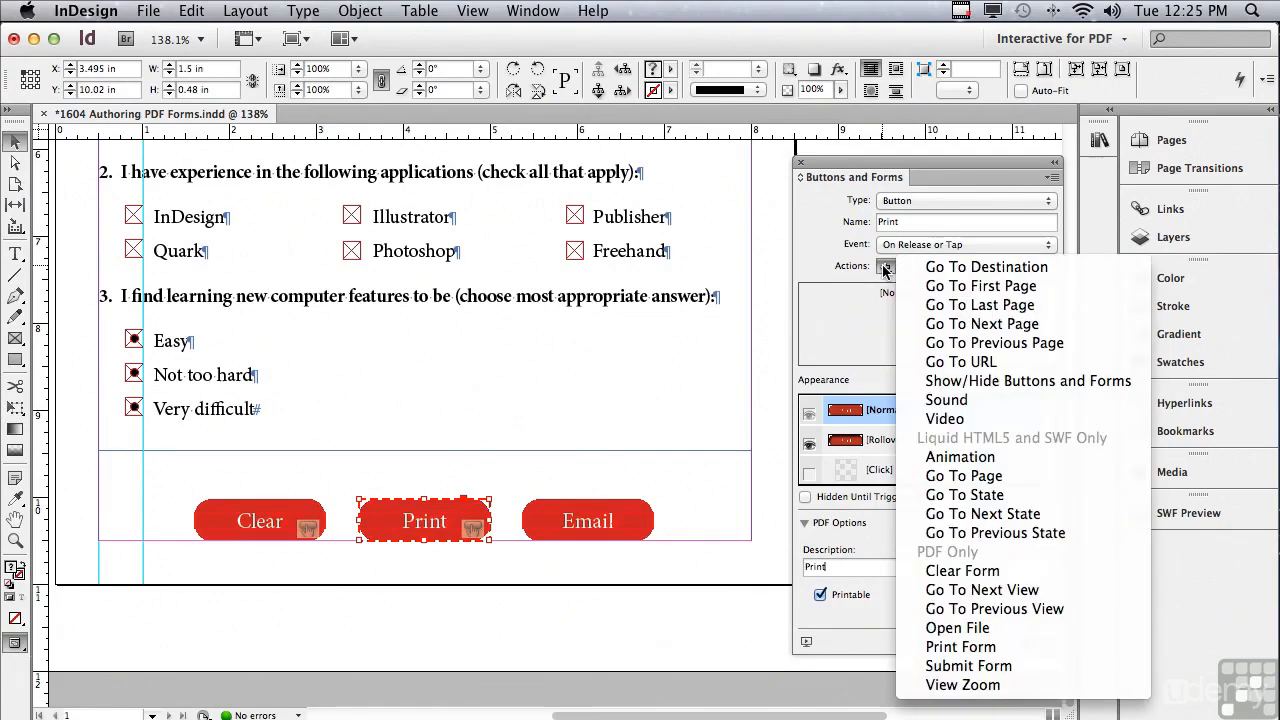
pyautogui.click(930, 647)
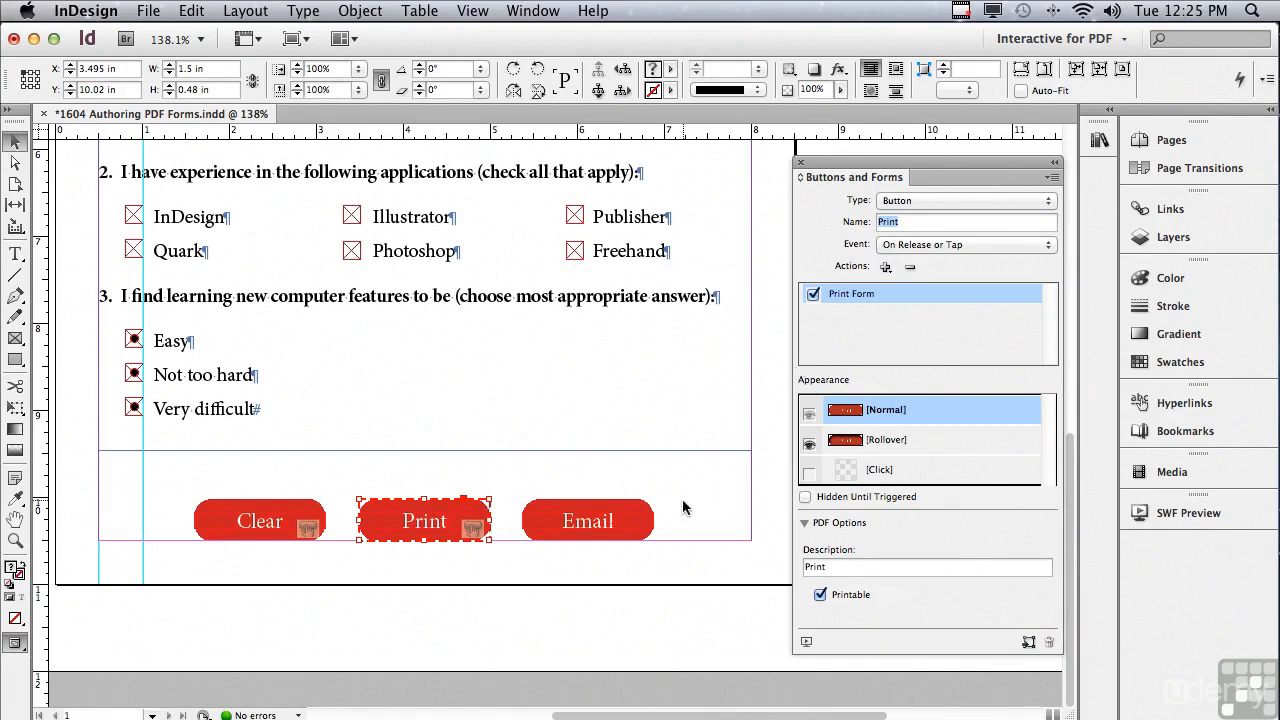
pyautogui.click(588, 532)
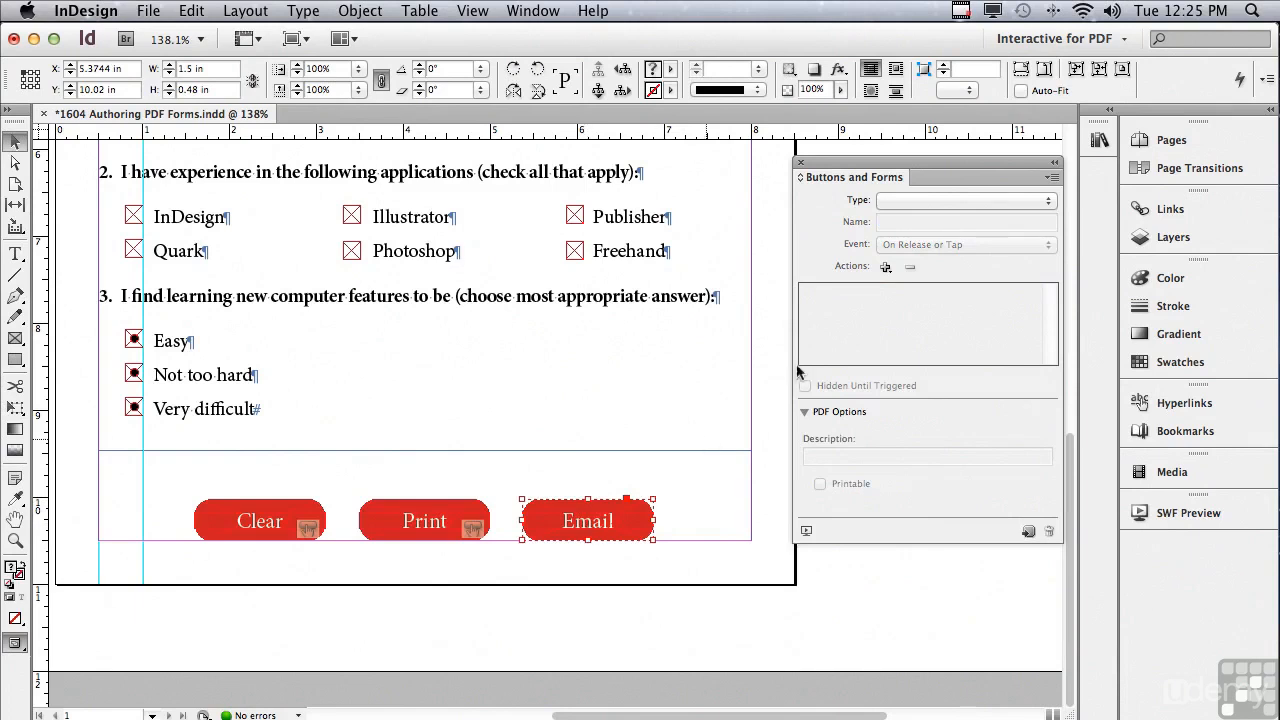
# Turn the Email shape into a button with a Submit Form action.
pyautogui.click(903, 202)
pyautogui.click(901, 200)
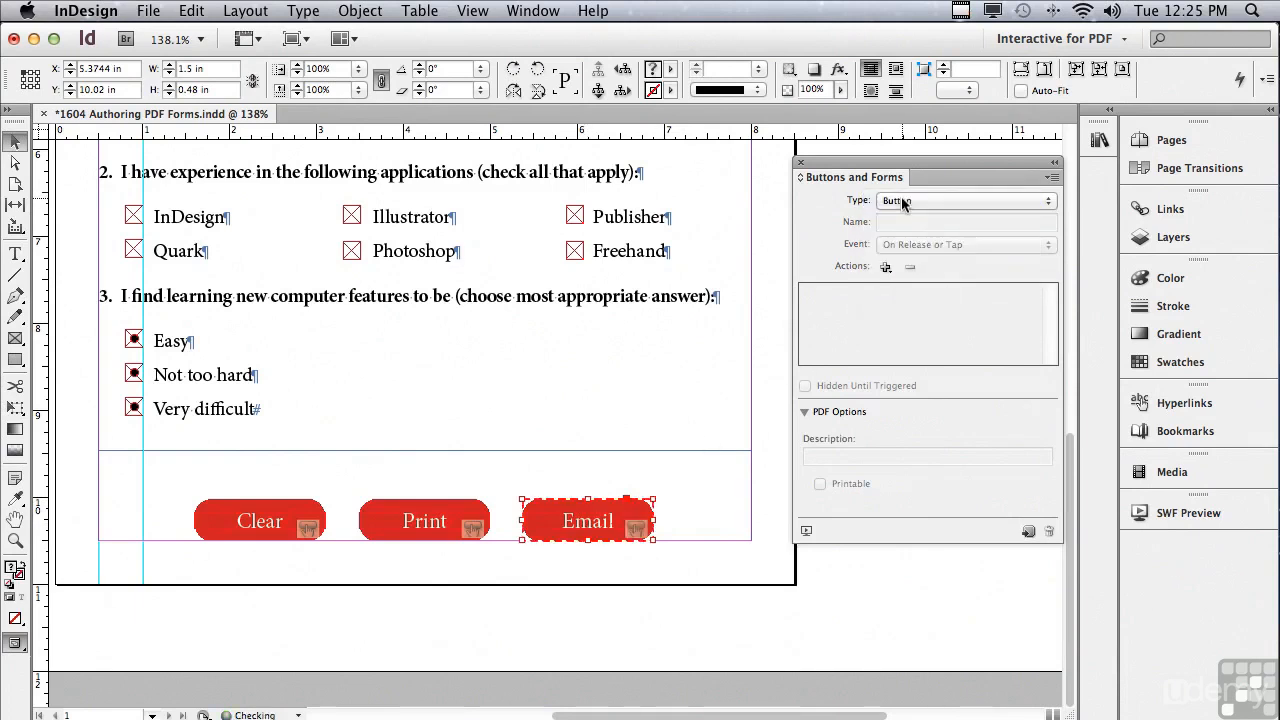
pyautogui.click(885, 267)
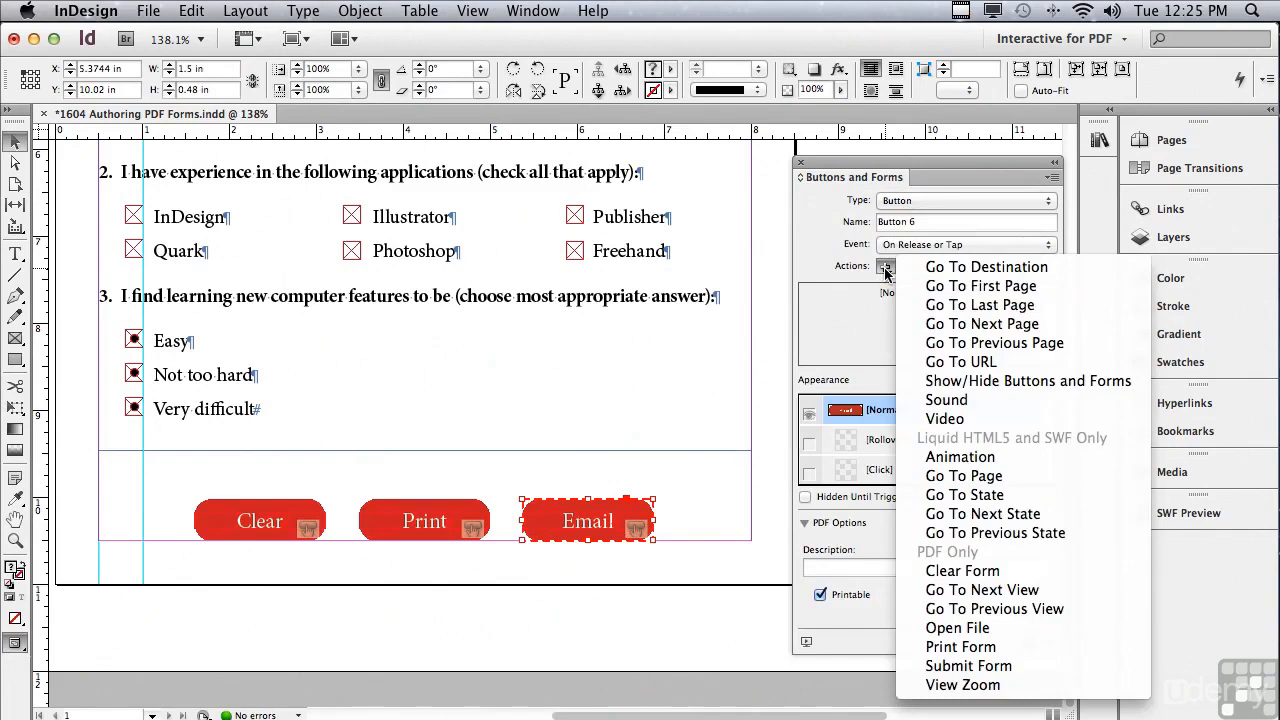
pyautogui.click(920, 666)
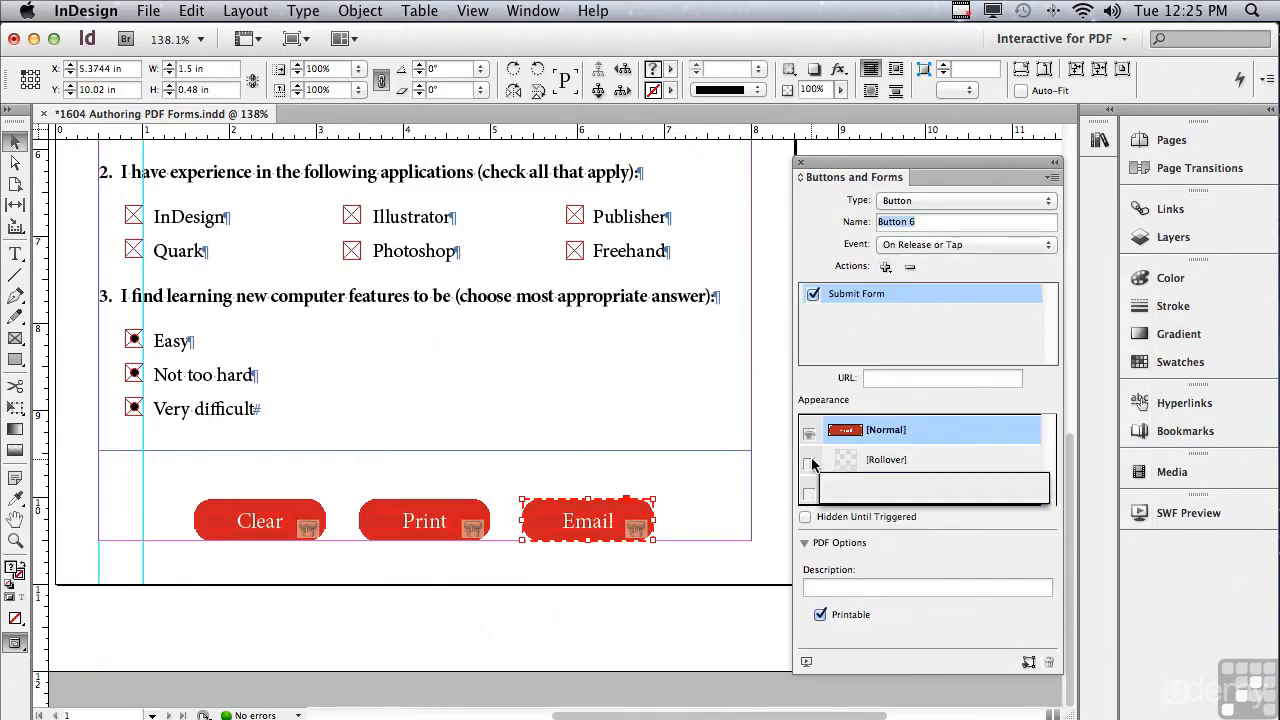
# Give the Email button an inner-shadow Rollover appearance.
pyautogui.click(844, 461)
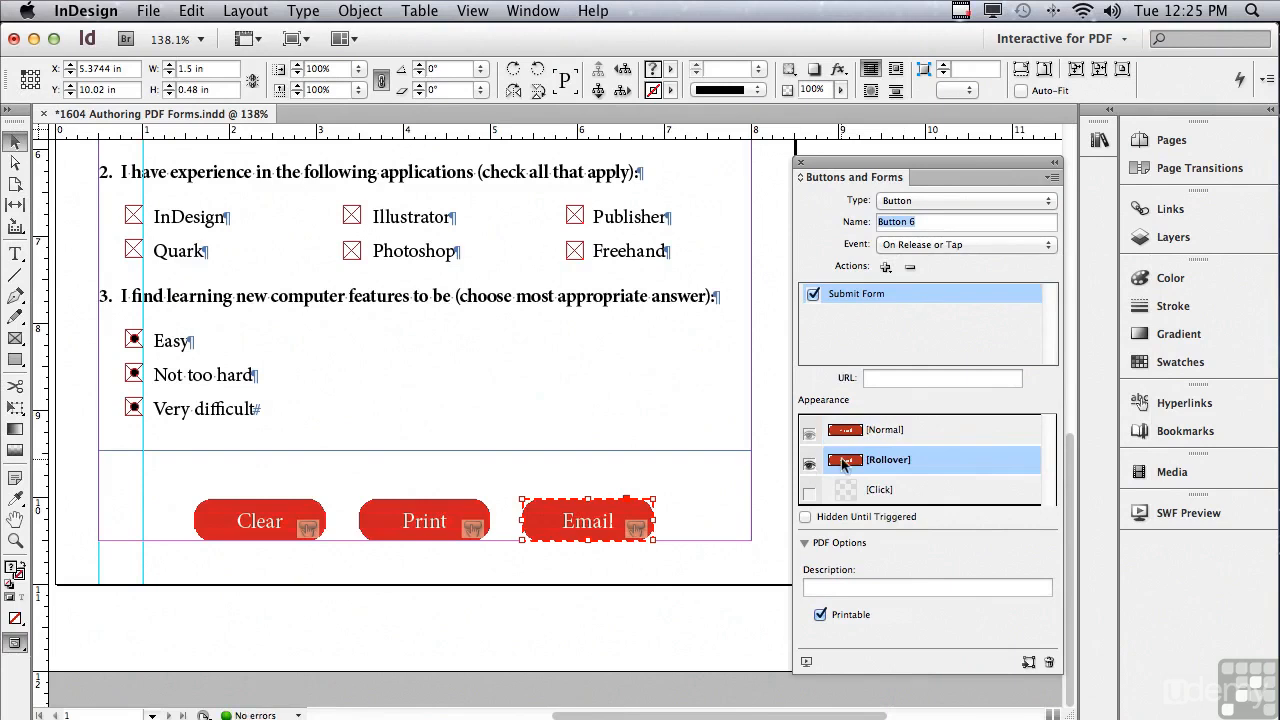
pyautogui.click(839, 70)
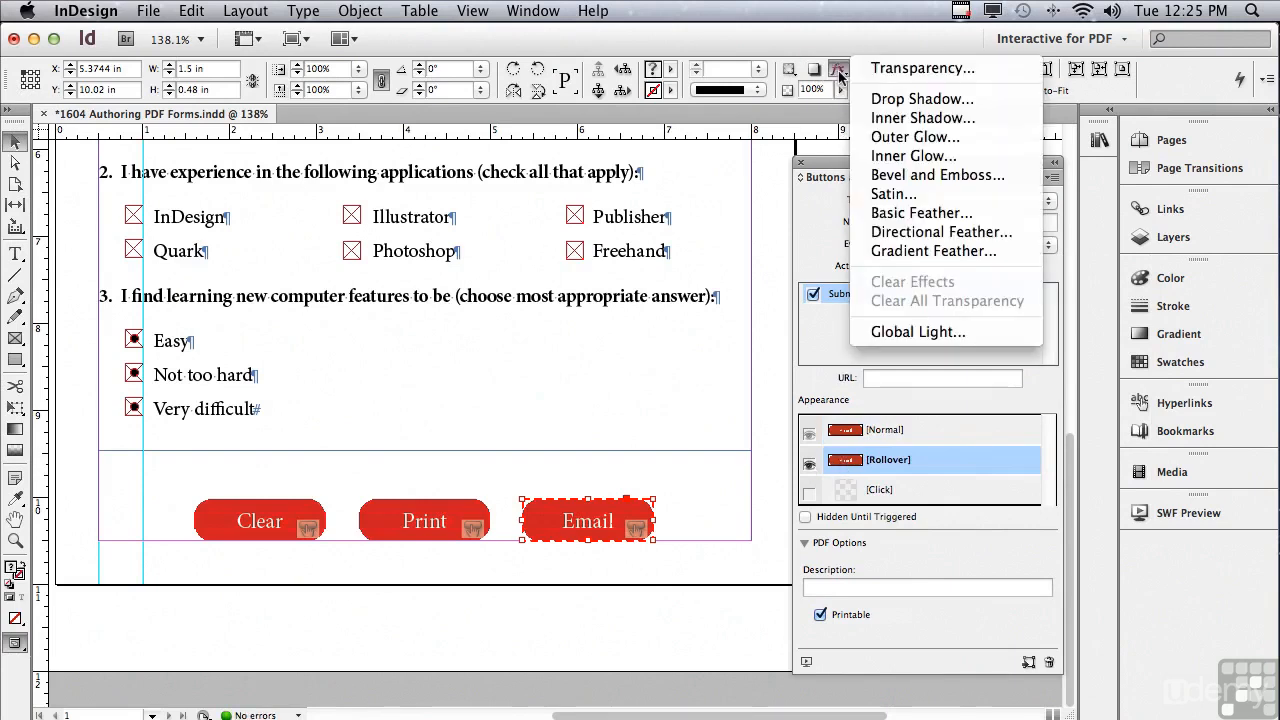
pyautogui.click(916, 118)
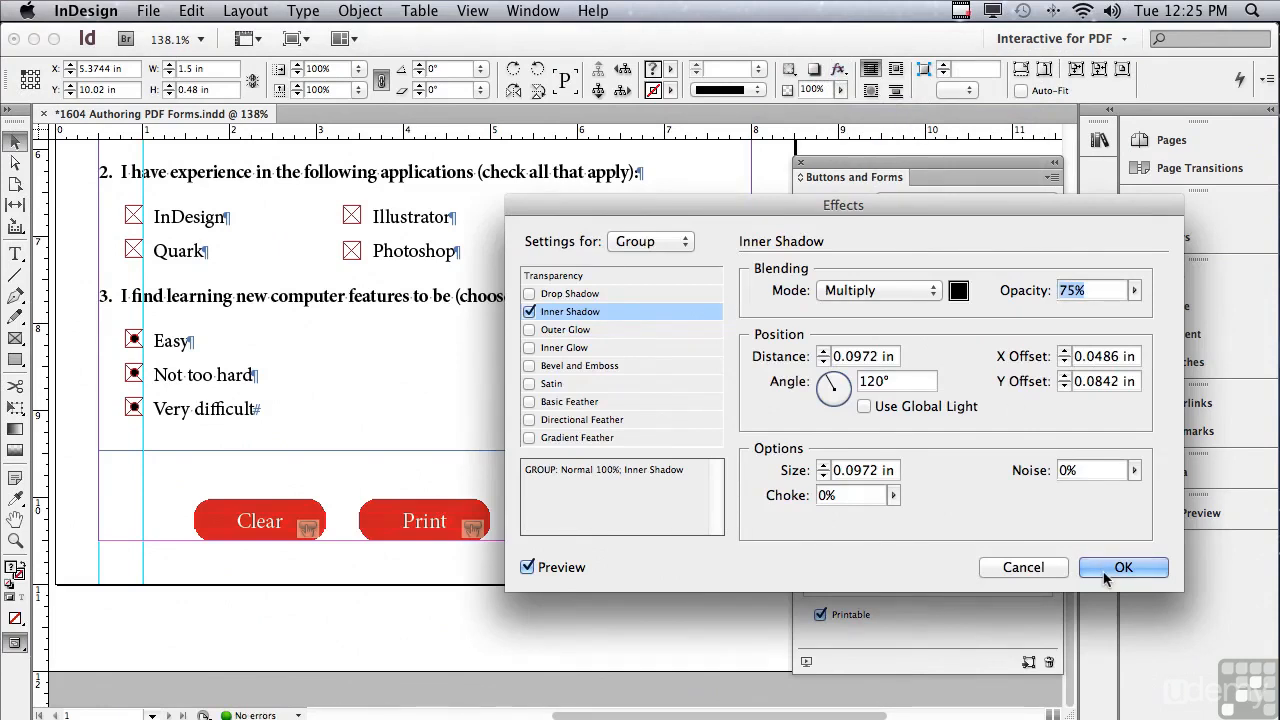
pyautogui.click(1107, 568)
pyautogui.click(851, 433)
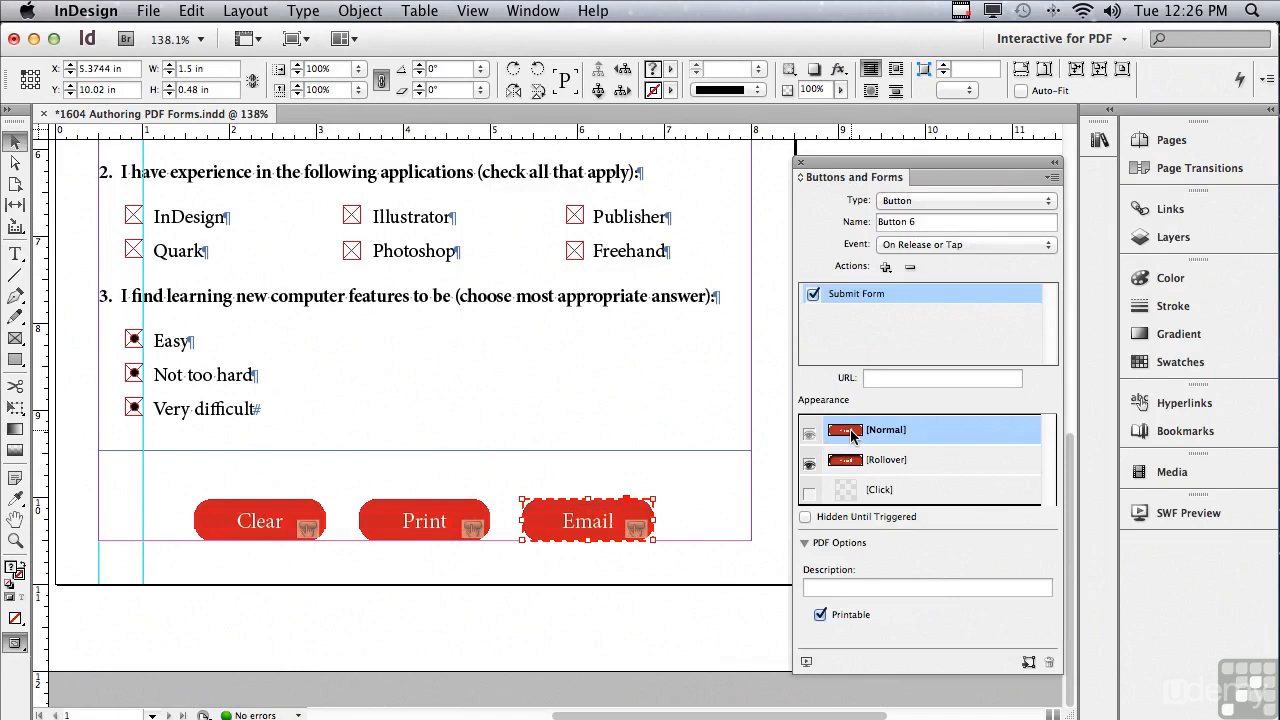
# Name and describe the button 'Submit' and enter a mailto URL with the recipient's e-mail address.
pyautogui.moveTo(920, 220); pyautogui.dragTo(852, 222)
pyautogui.write('SubmitSu')
pyautogui.click(875, 377)
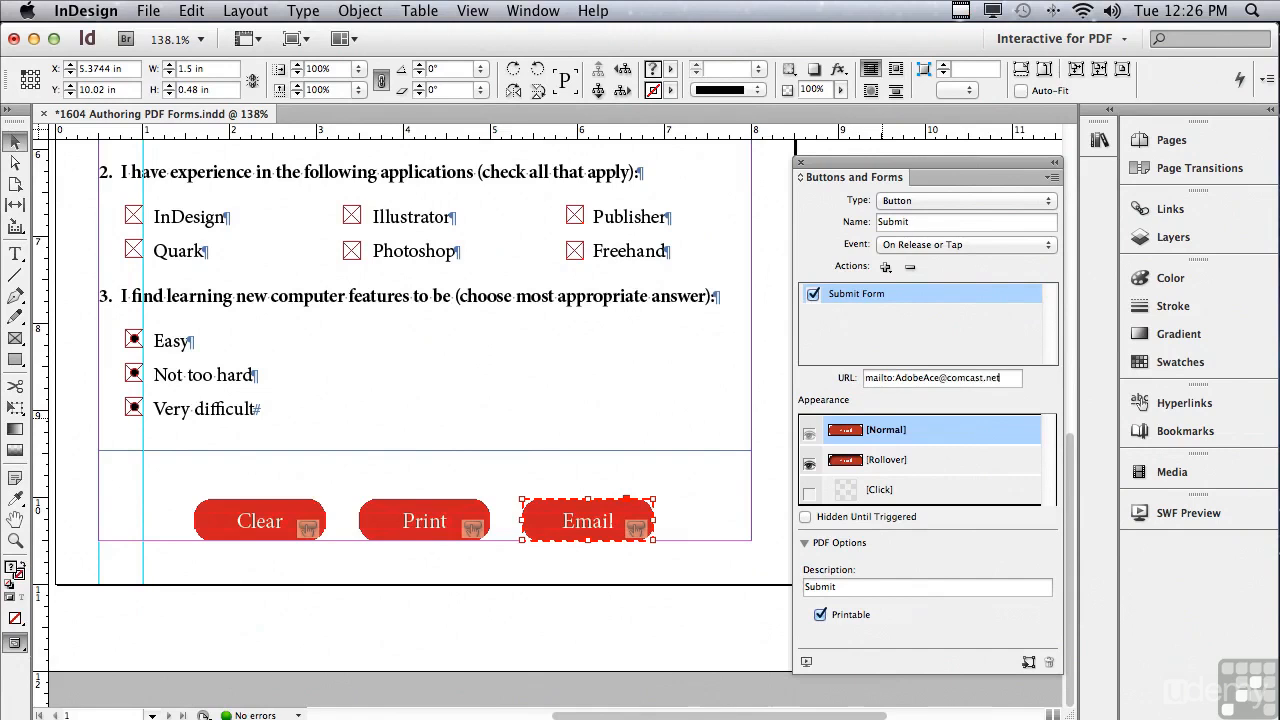
pyautogui.click(704, 496)
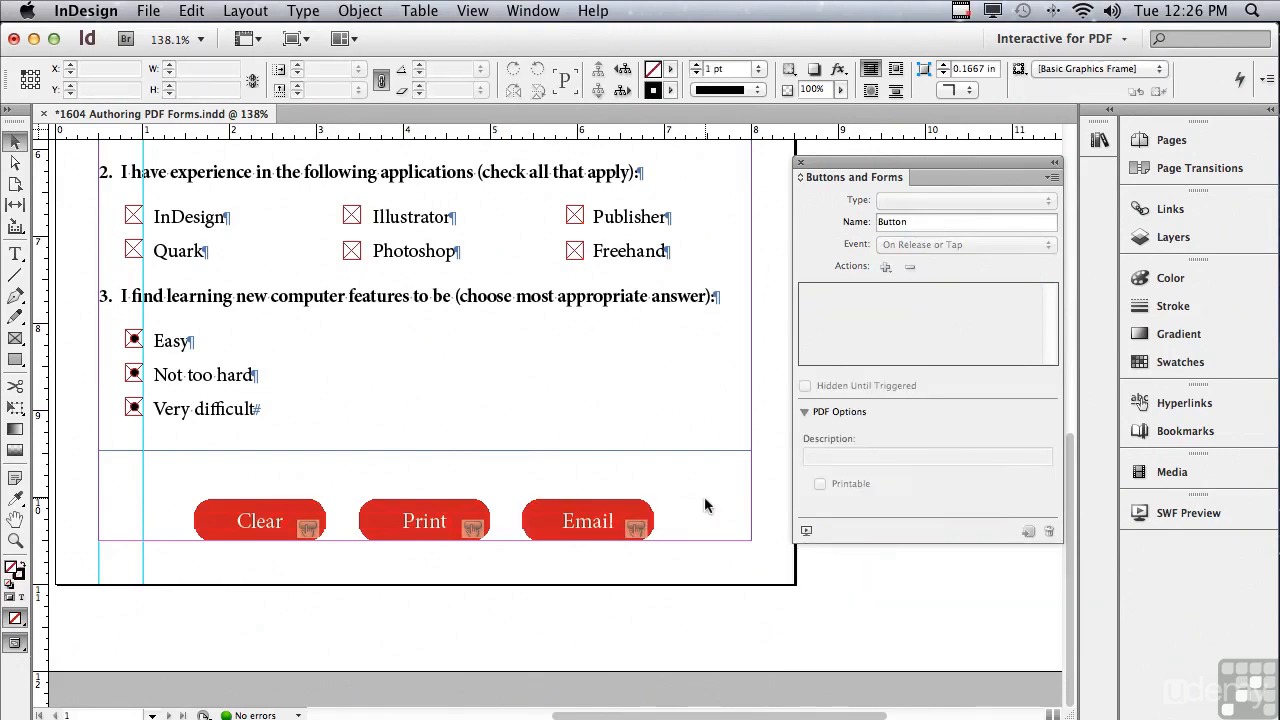